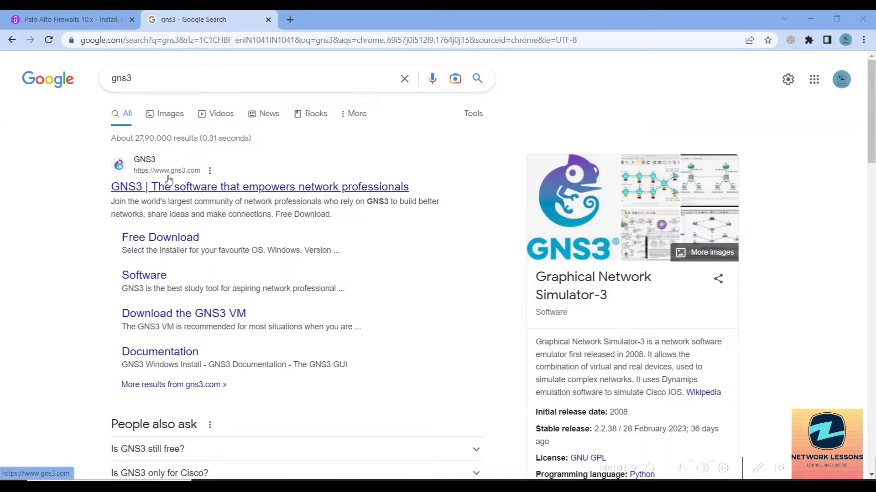
# Open the official GNS3 site from the search results and go to its download page
pyautogui.click(196, 188)
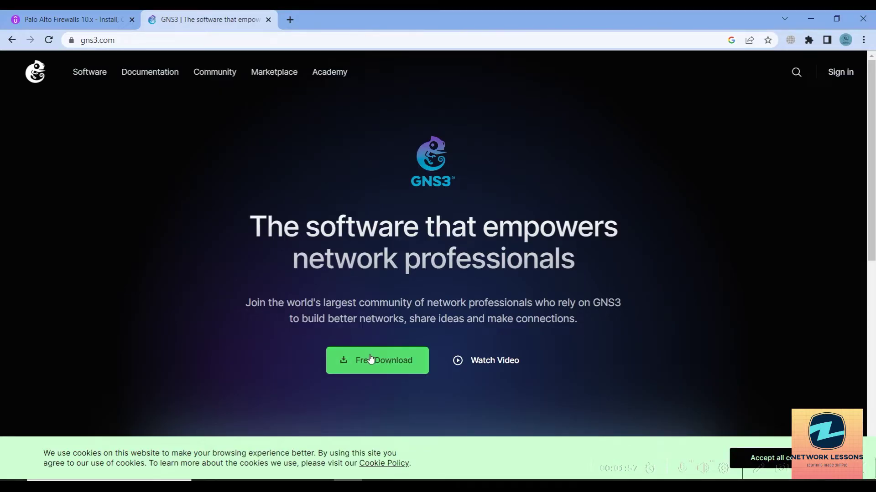
pyautogui.moveTo(337, 230); pyautogui.dragTo(522, 232)
pyautogui.moveTo(431, 259); pyautogui.dragTo(523, 260)
pyautogui.click(395, 363)
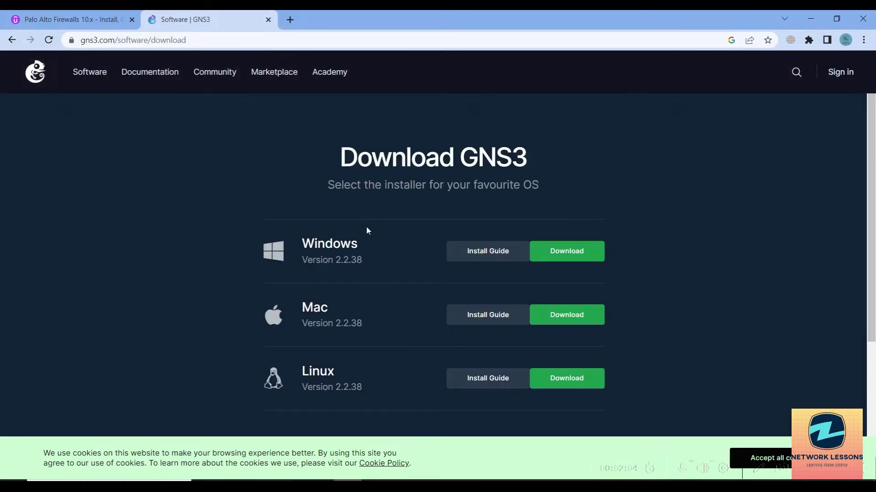
# Request the Windows Version 2.2.38 installer, which triggers the account-required prompt
pyautogui.moveTo(302, 241); pyautogui.dragTo(381, 264)
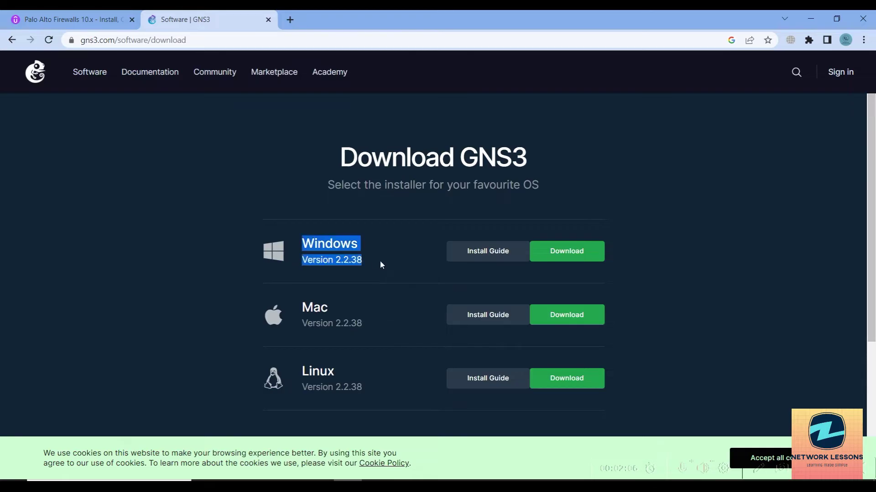
pyautogui.click(634, 277)
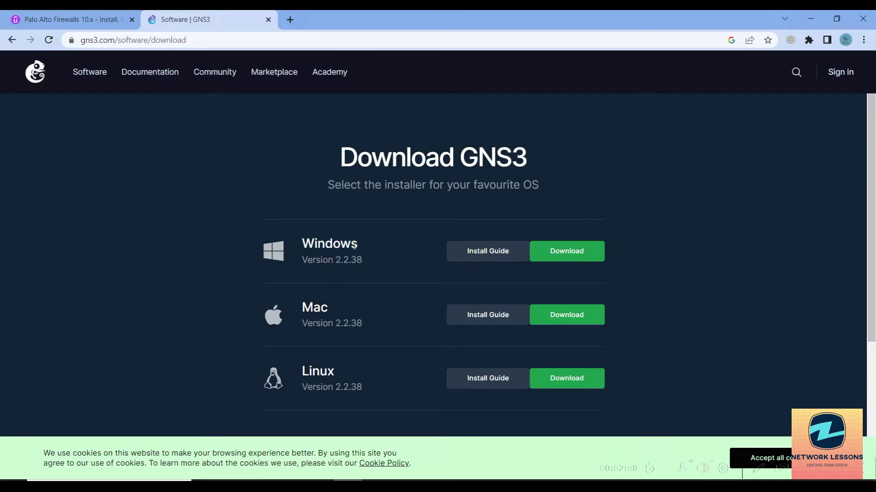
pyautogui.scroll(-3, 369, 338)
pyautogui.scroll(-2, 369, 339)
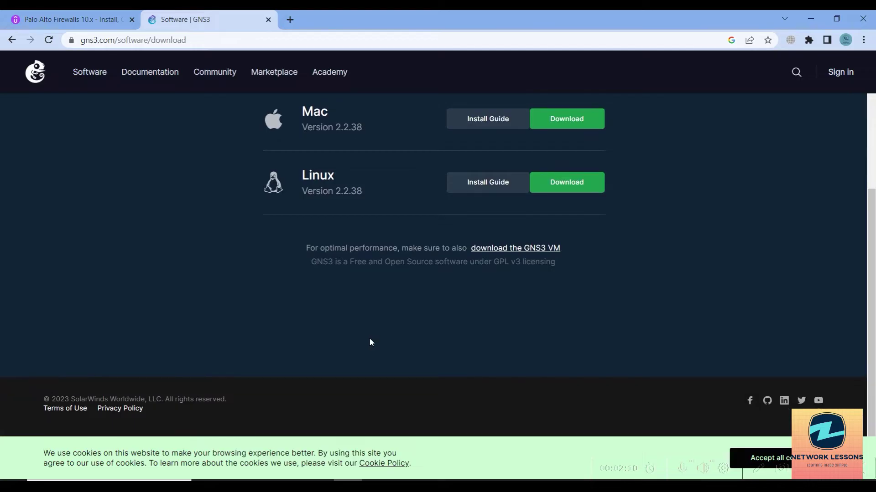
pyautogui.scroll(5, 370, 342)
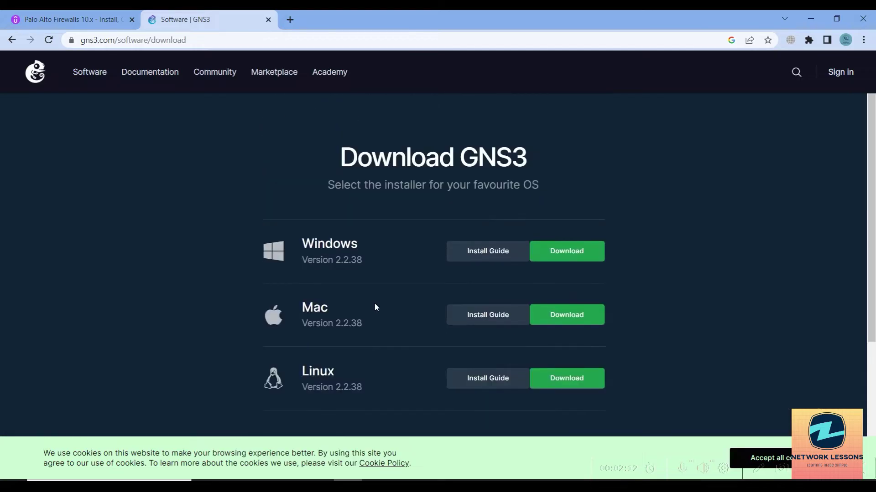
pyautogui.click(550, 252)
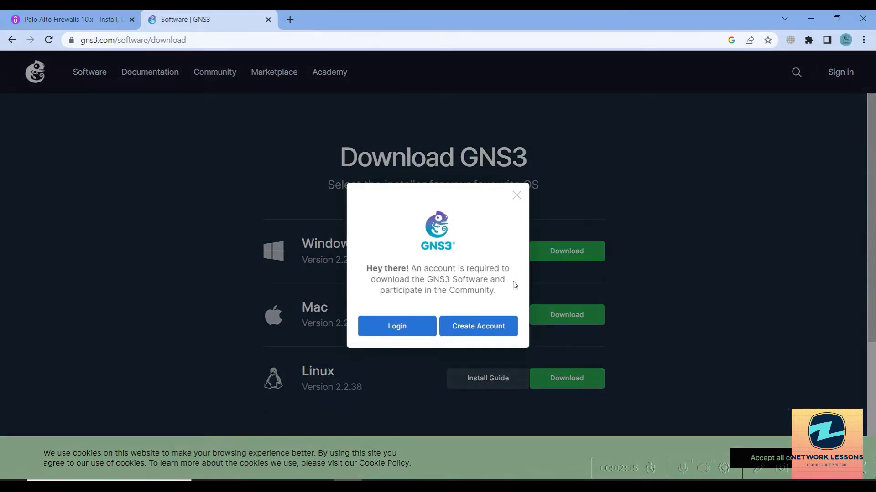
# Reach the GNS3 sign-in form, briefly viewing the registration form first
pyautogui.click(417, 333)
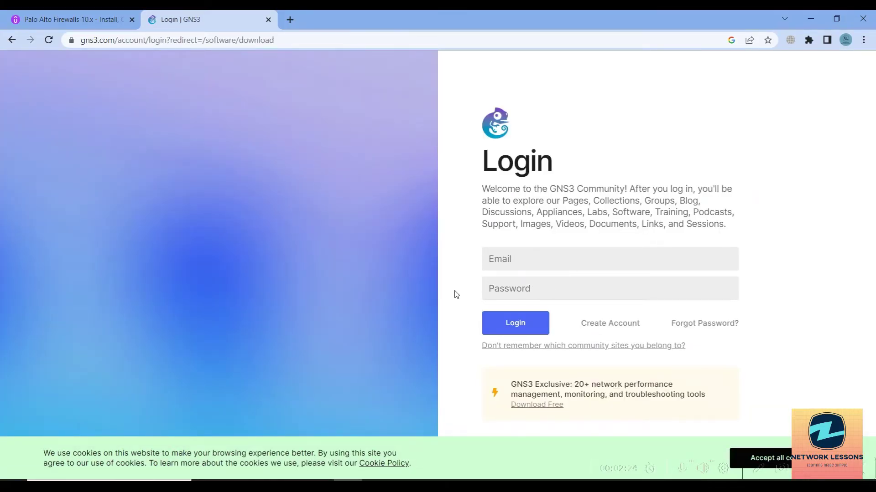
pyautogui.click(618, 329)
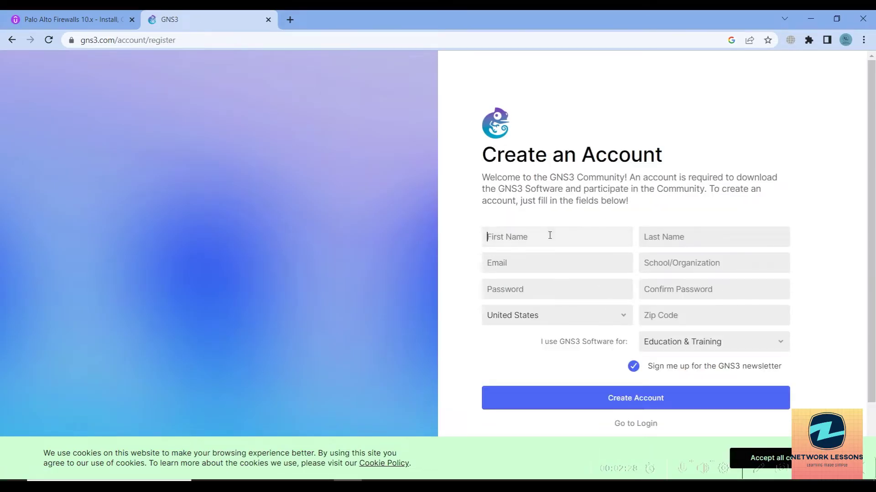
pyautogui.click(636, 425)
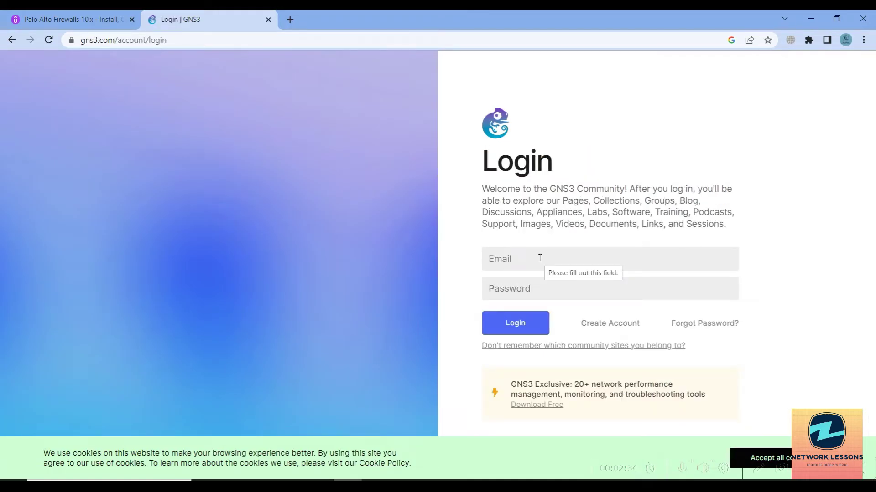
# Log in with the saved account e-mail and password, decline saving it, and return to downloads
pyautogui.click(539, 258)
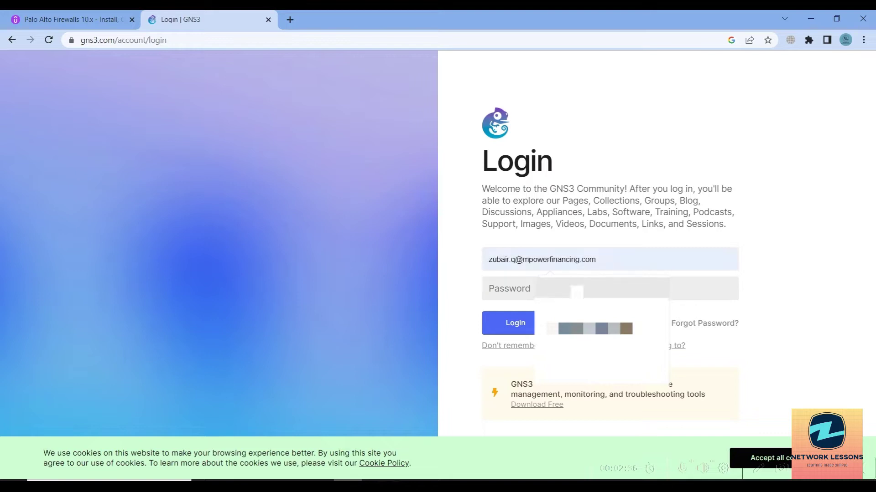
pyautogui.click(547, 288)
pyautogui.click(534, 290)
pyautogui.write('a*********')
pyautogui.press('Return')
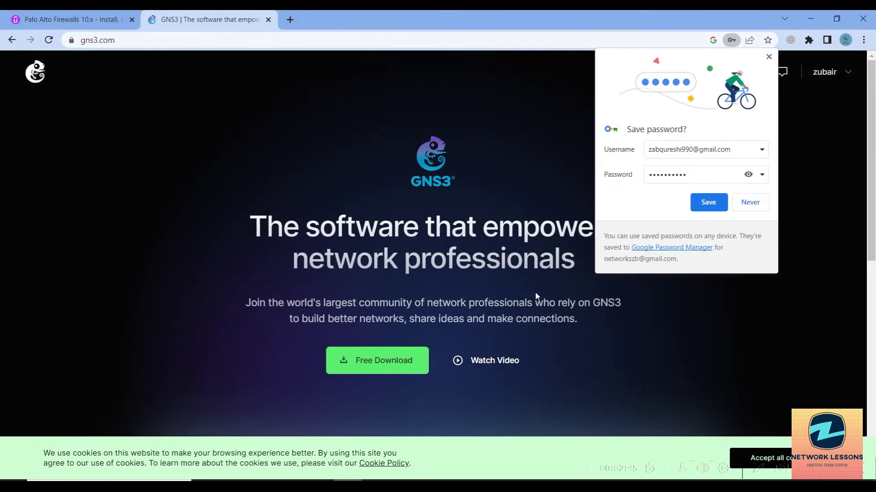
pyautogui.click(734, 202)
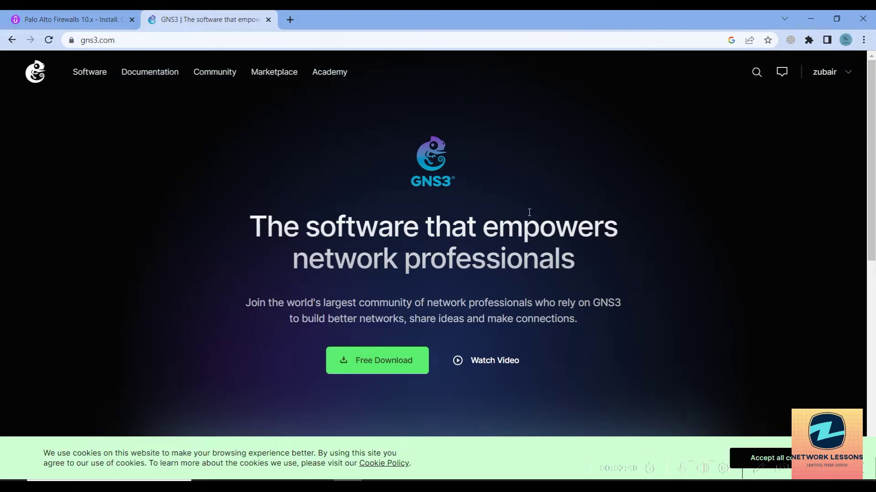
pyautogui.click(408, 360)
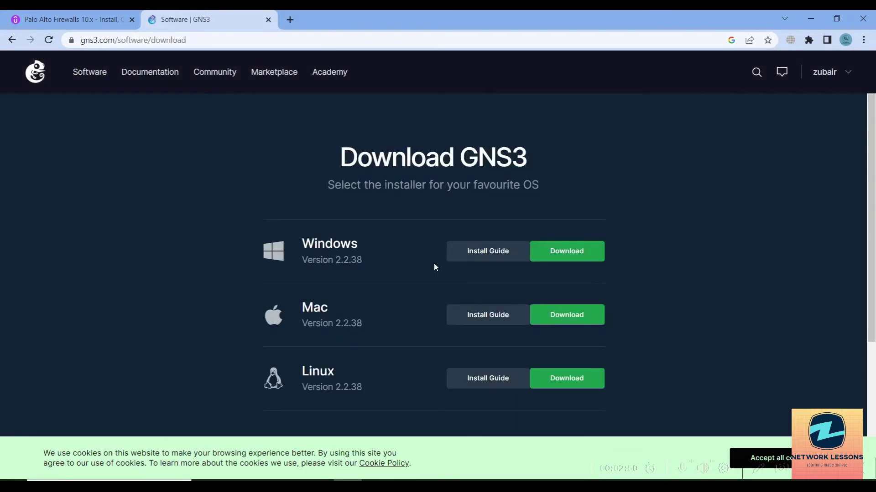
# Download the Windows GNS3 2.2.38 installer and close the GNS3 Exclusive Offer thank-you popup
pyautogui.click(577, 258)
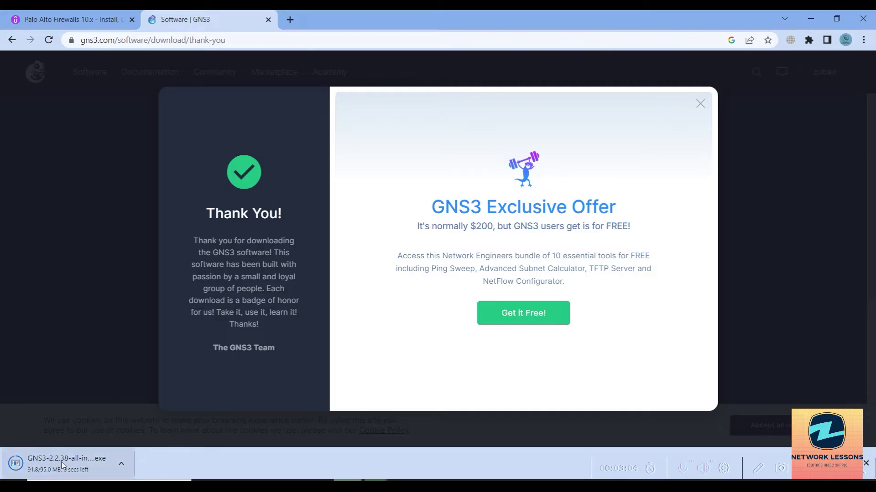
pyautogui.moveTo(430, 208); pyautogui.dragTo(616, 211)
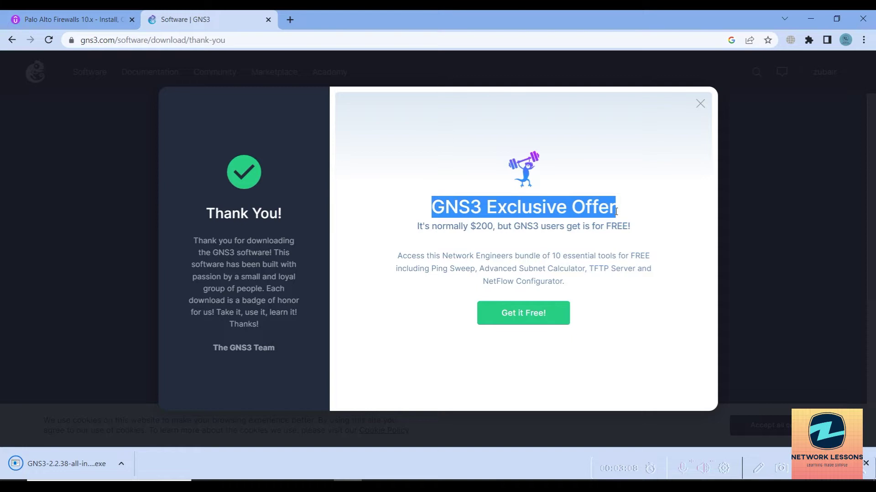
pyautogui.click(445, 256)
pyautogui.moveTo(507, 269); pyautogui.dragTo(585, 271)
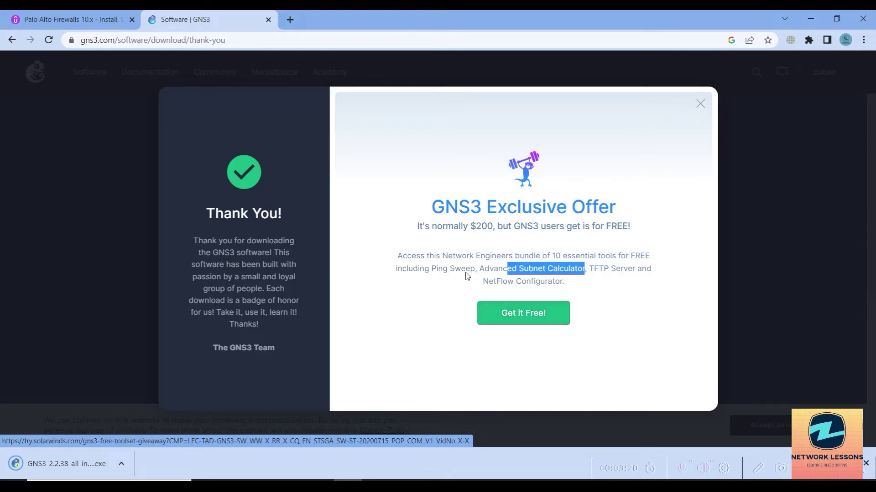
pyautogui.click(700, 106)
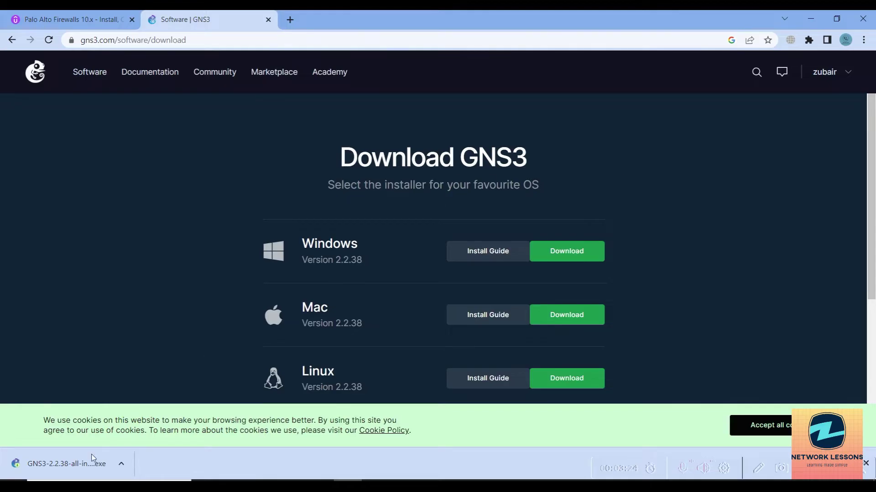
# Run the GNS3 2.2.38 installer, accepting the GPL licence and default folder, components and location
pyautogui.click(103, 470)
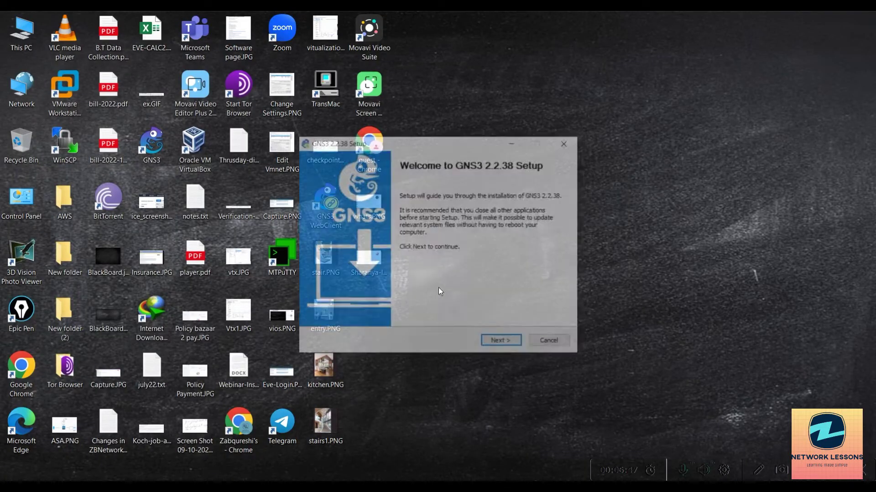
pyautogui.click(499, 344)
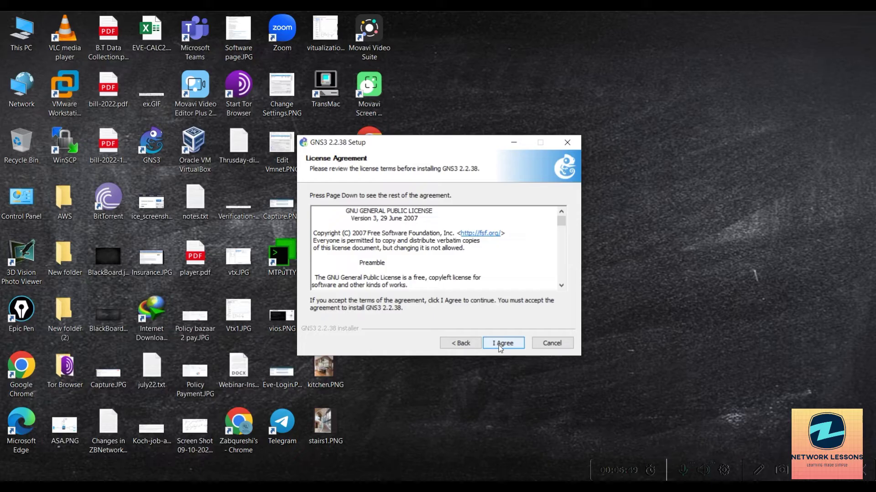
pyautogui.click(500, 347)
pyautogui.click(500, 348)
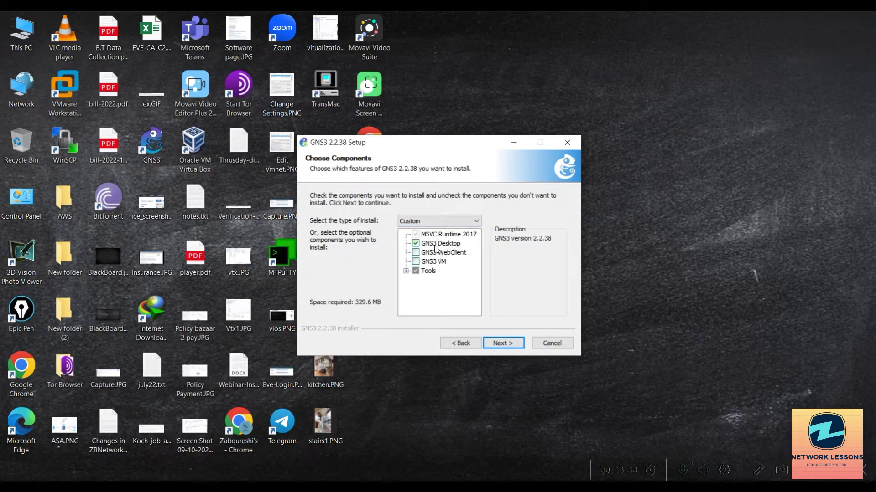
pyautogui.click(503, 343)
pyautogui.click(504, 344)
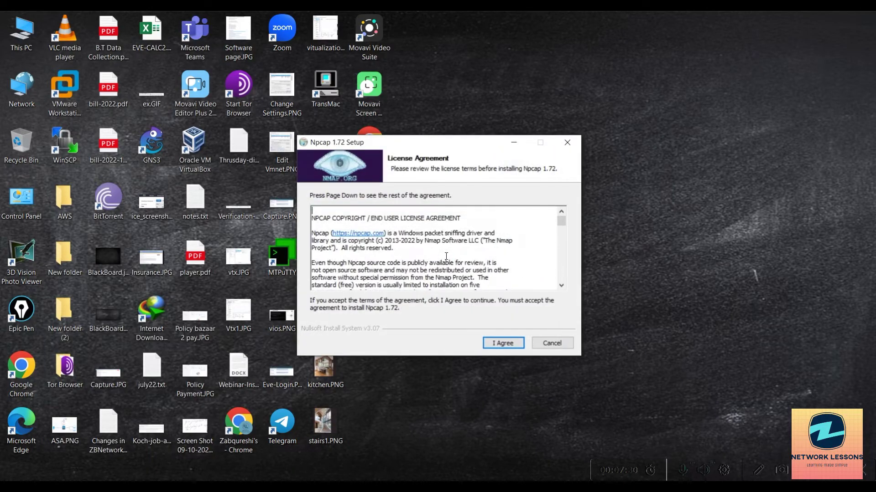
# Accept the Npcap 1.72 licence, install it with default options, and finish its setup
pyautogui.click(493, 348)
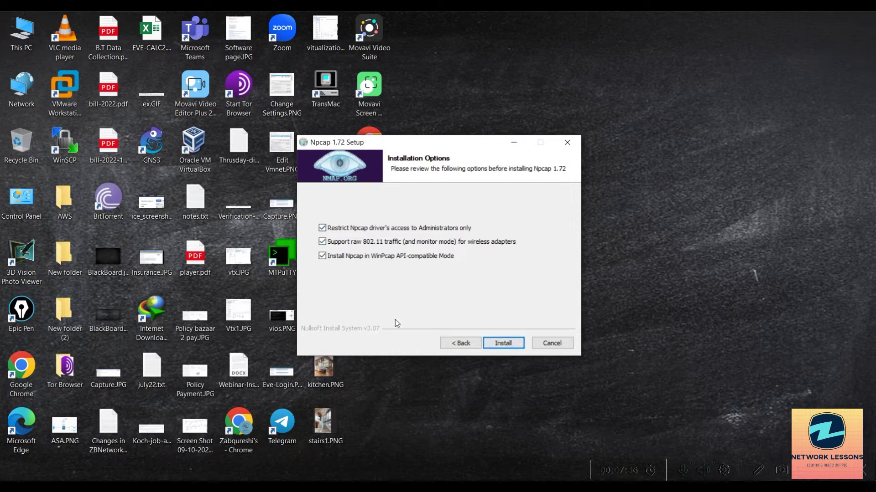
pyautogui.click(498, 348)
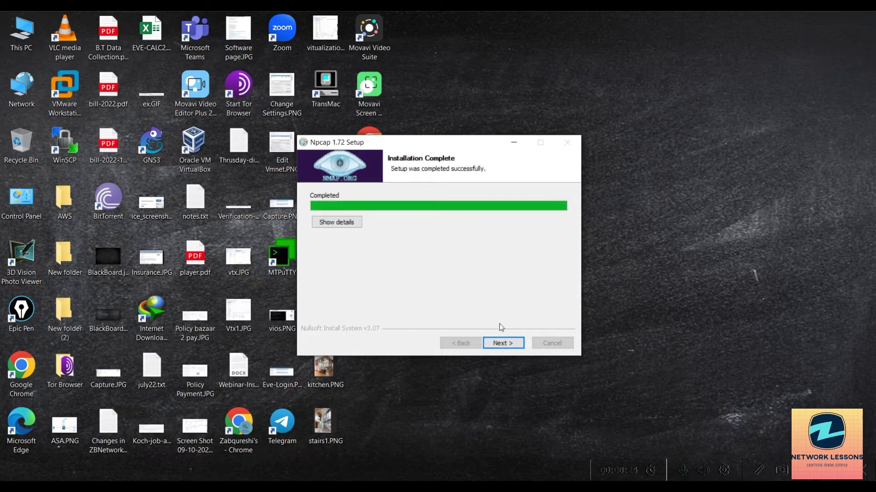
pyautogui.click(503, 342)
pyautogui.click(507, 346)
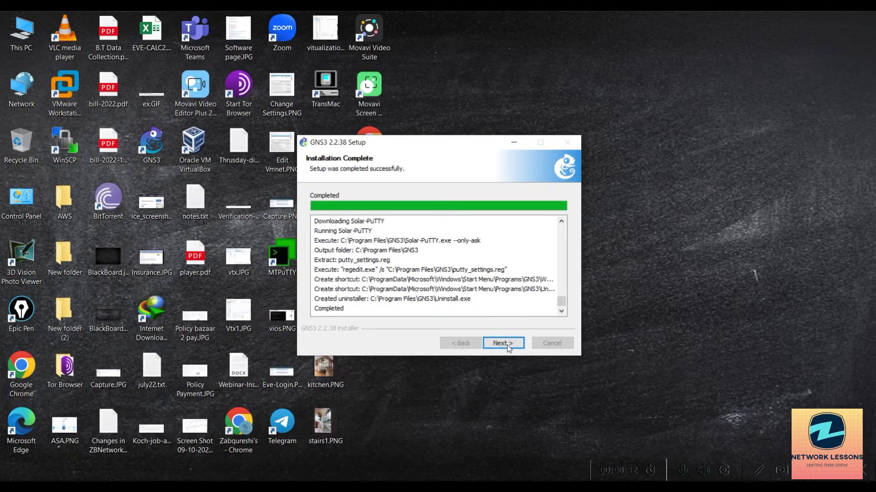
pyautogui.click(503, 343)
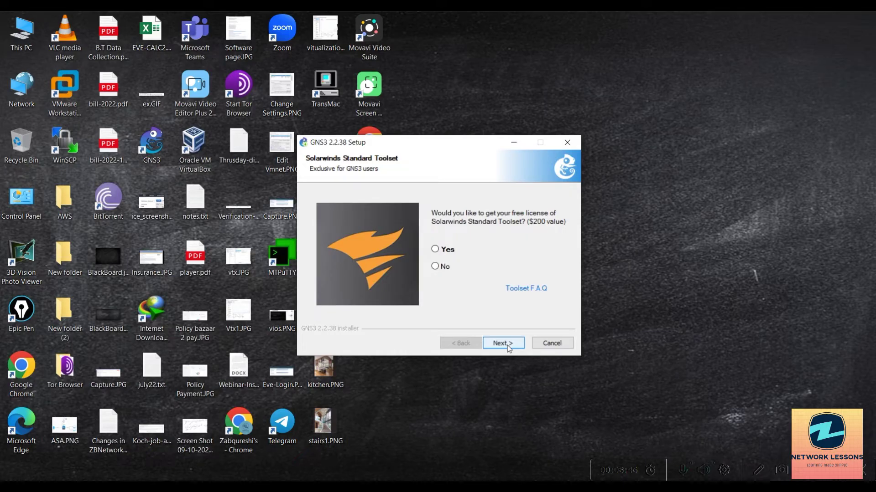
# Answer the Solarwinds Toolset offer and finish setup with Start GNS3 left ticked
pyautogui.click(507, 346)
pyautogui.click(472, 290)
pyautogui.click(507, 345)
pyautogui.click(419, 244)
pyautogui.click(420, 245)
pyautogui.click(494, 345)
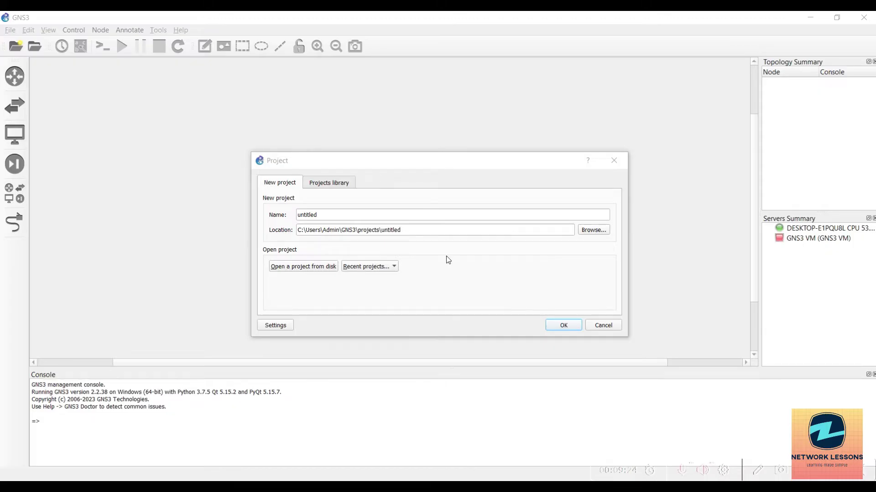
# Replace the default project name with Test-gns3 and create the empty project
pyautogui.doubleClick(338, 219)
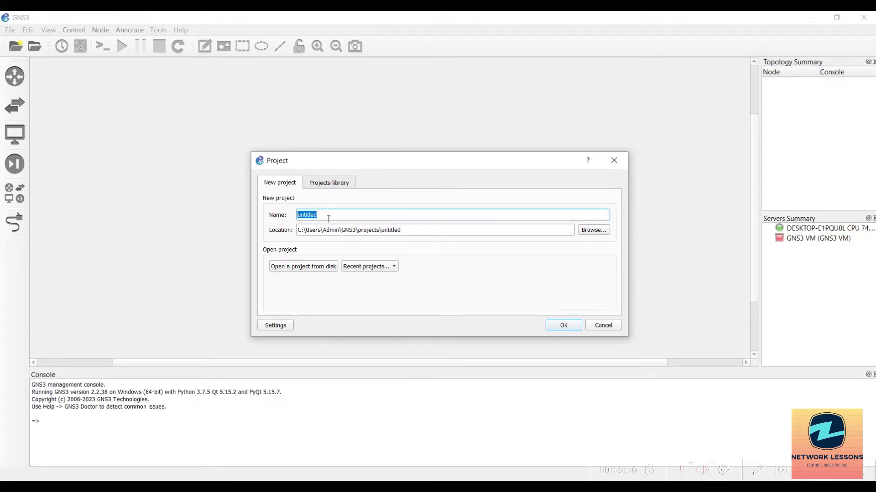
pyautogui.write('Test-gn')
pyautogui.press('Return')
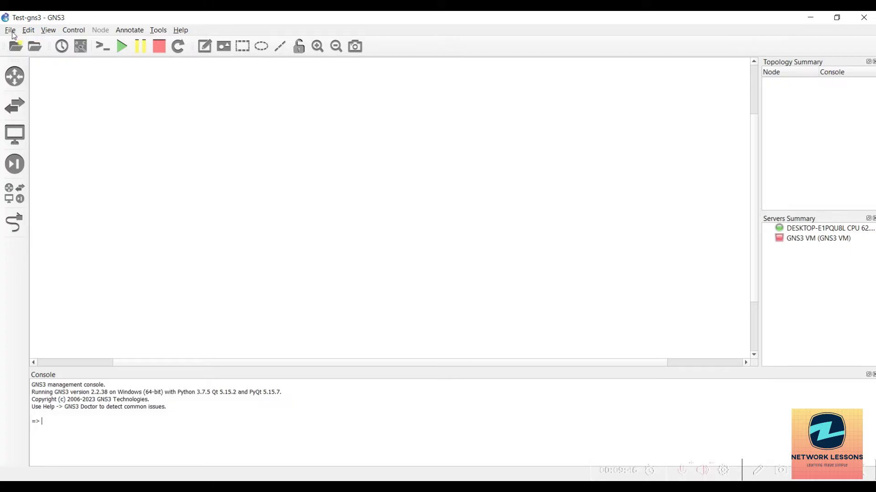
pyautogui.click(11, 31)
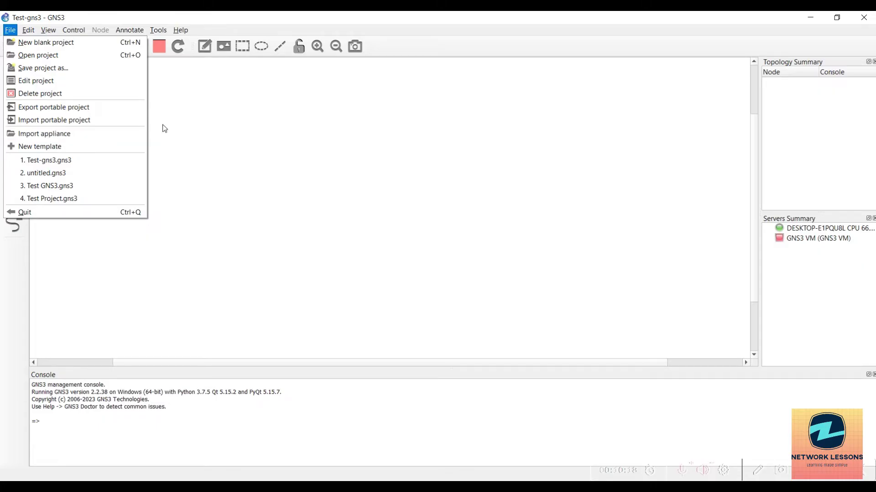
pyautogui.click(176, 138)
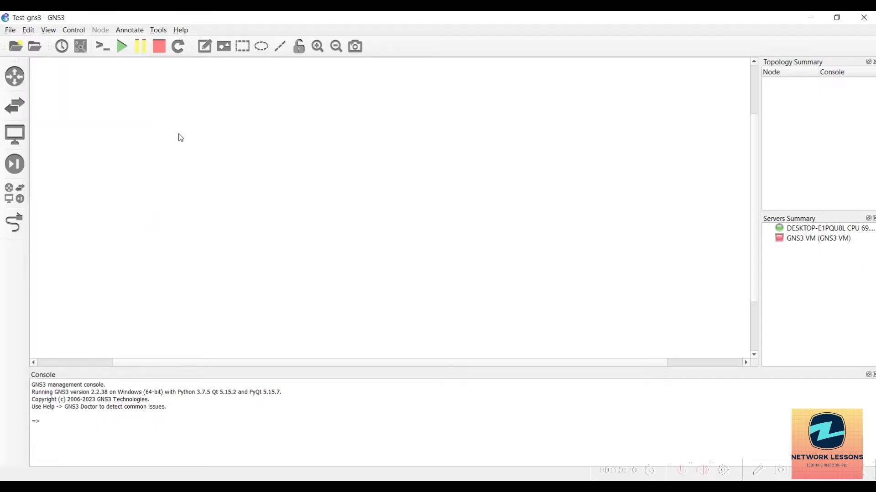
pyautogui.click(29, 30)
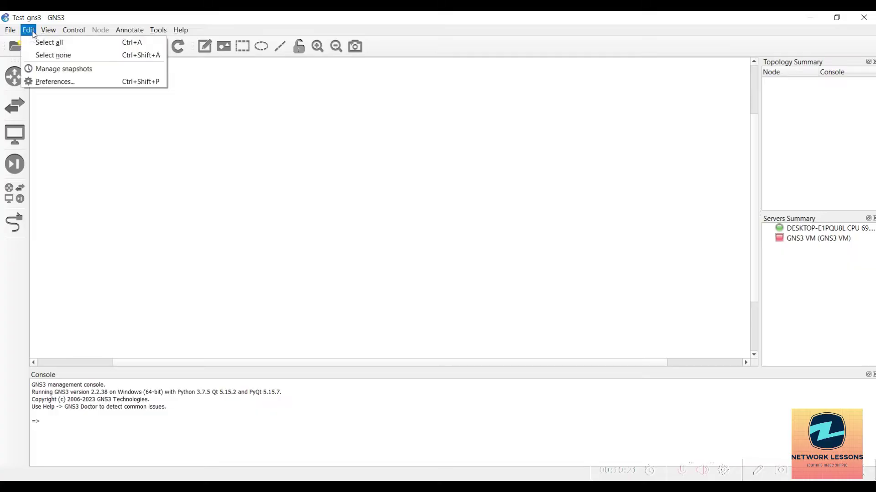
pyautogui.click(53, 82)
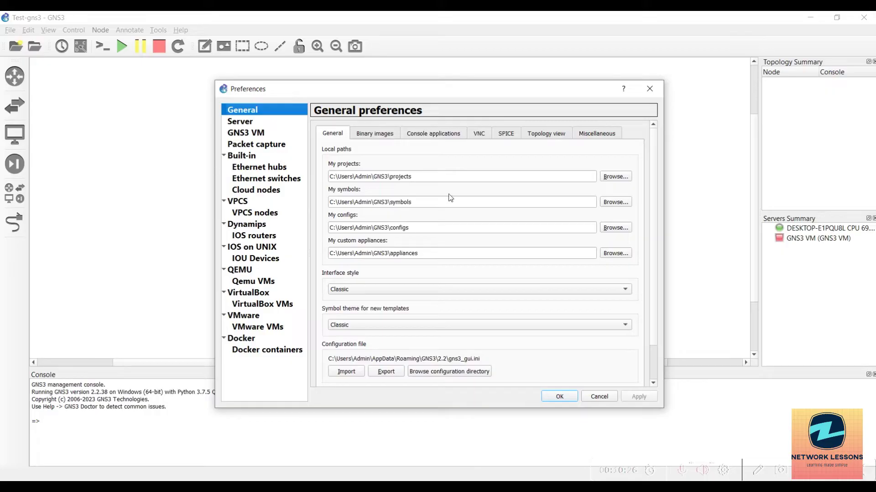
pyautogui.click(649, 88)
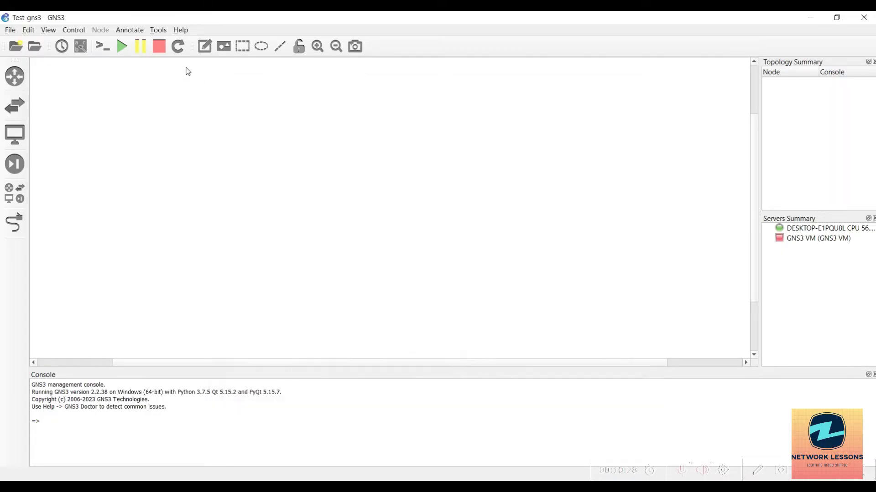
pyautogui.click(48, 30)
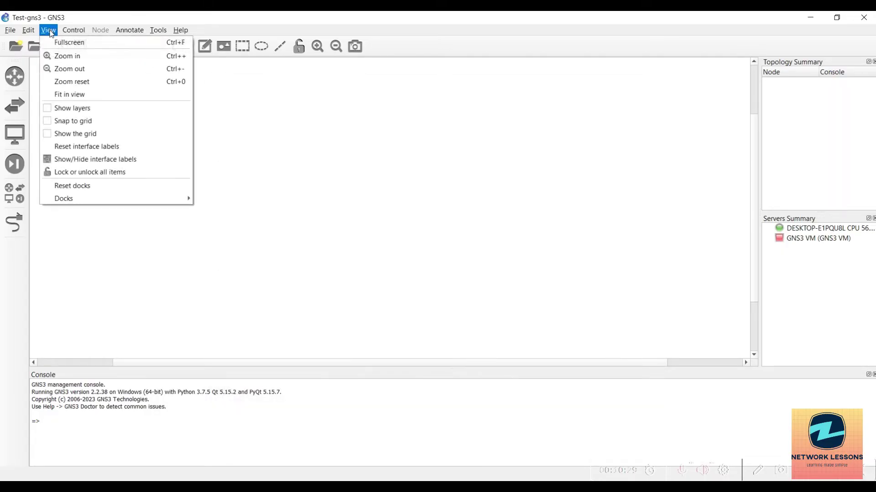
pyautogui.click(286, 127)
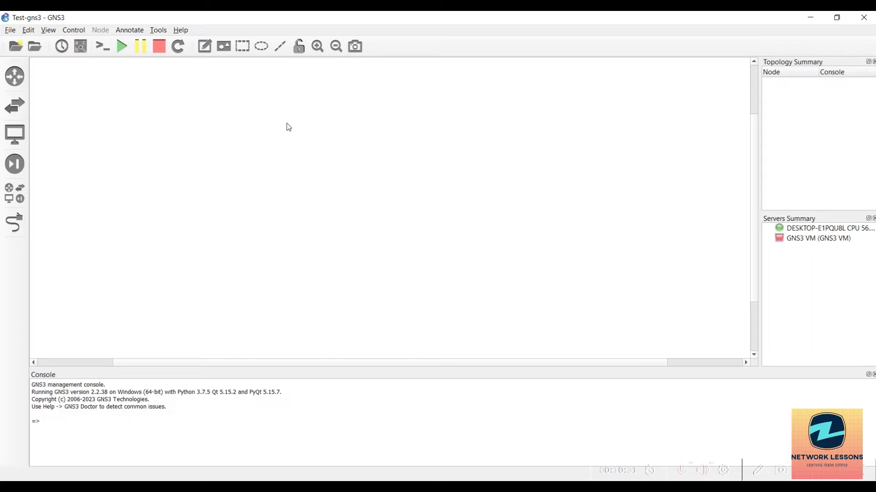
pyautogui.click(129, 31)
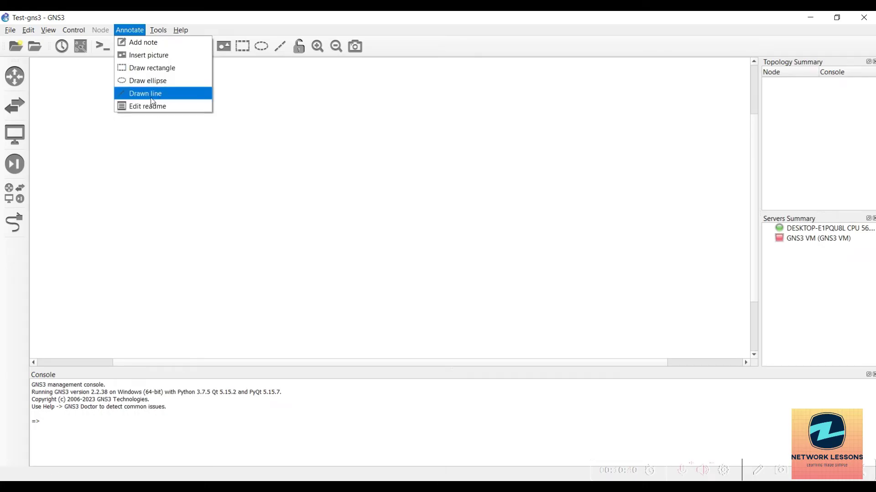
pyautogui.click(334, 133)
pyautogui.click(162, 33)
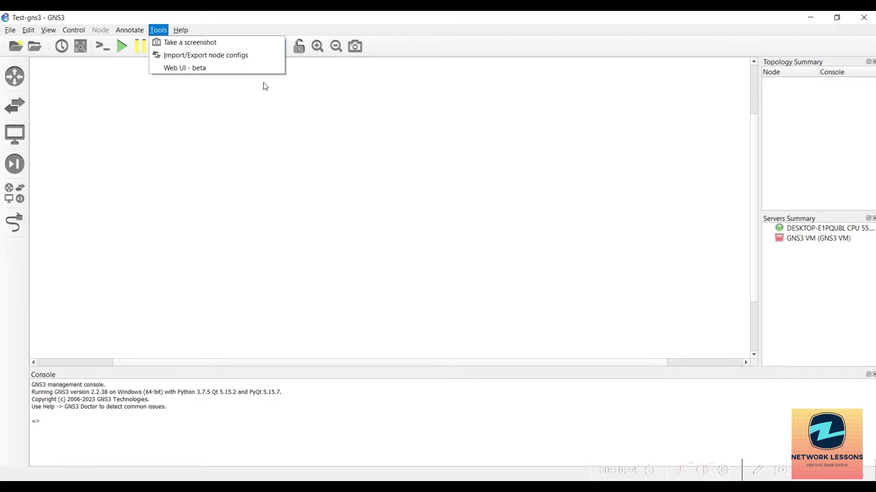
pyautogui.click(159, 31)
pyautogui.click(180, 30)
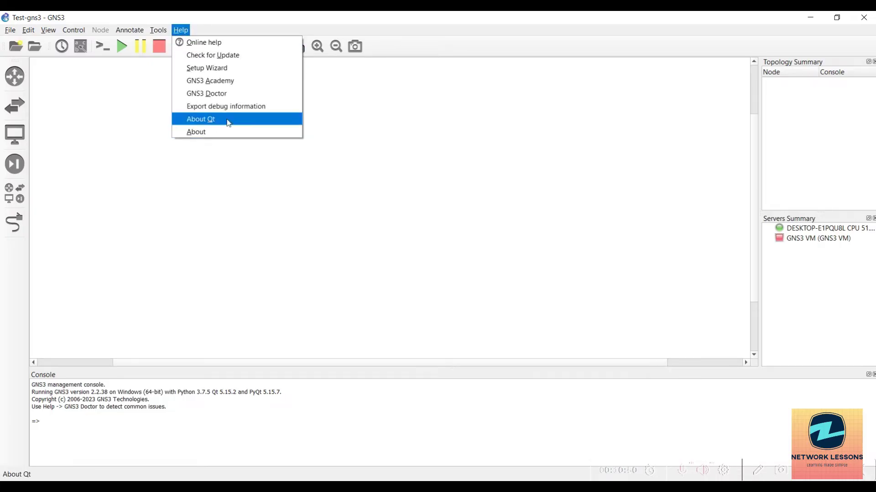
pyautogui.click(266, 131)
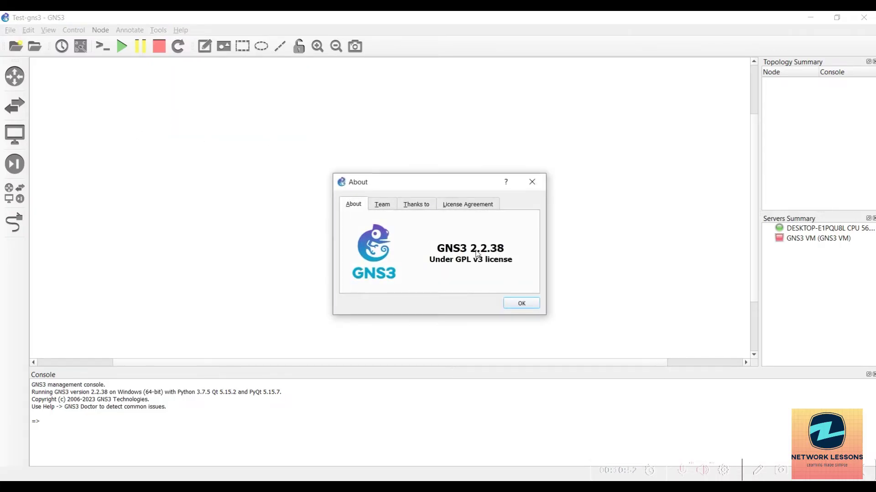
pyautogui.click(522, 303)
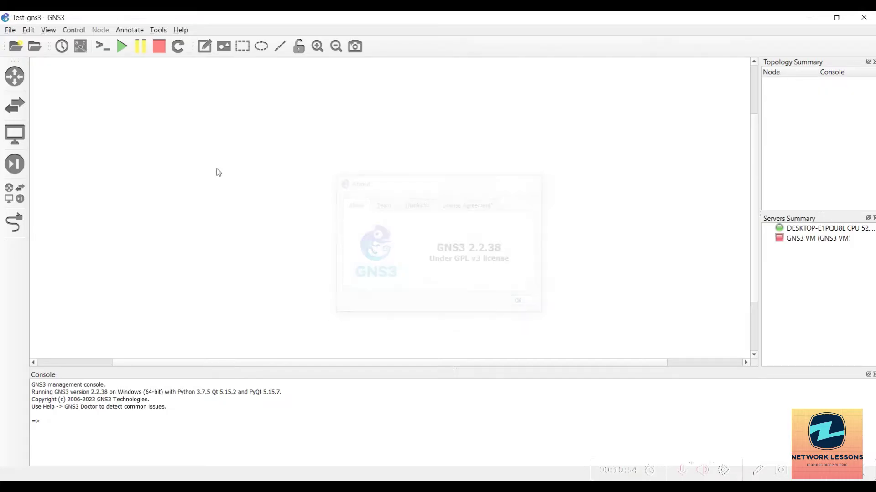
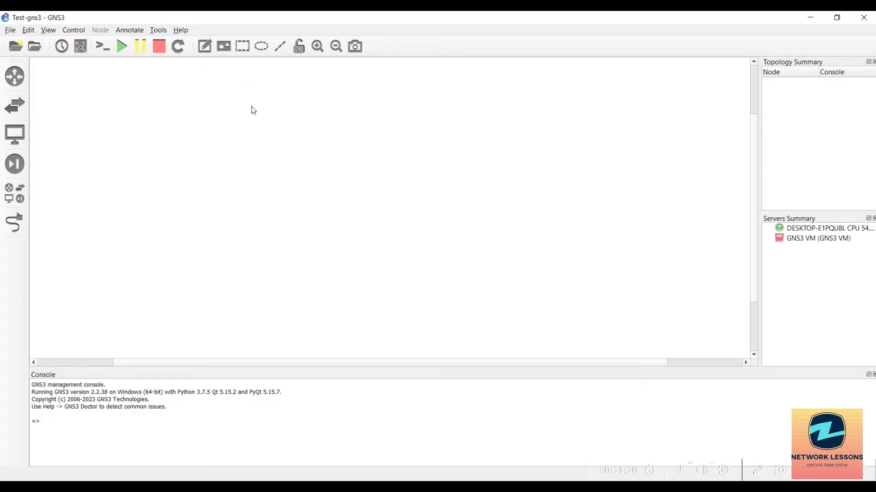
pyautogui.click(205, 46)
pyautogui.click(304, 137)
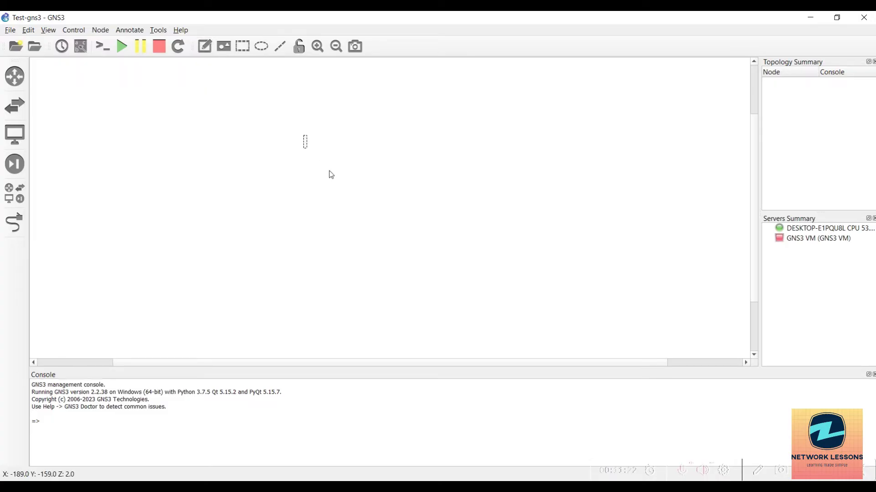
pyautogui.write('This is ')
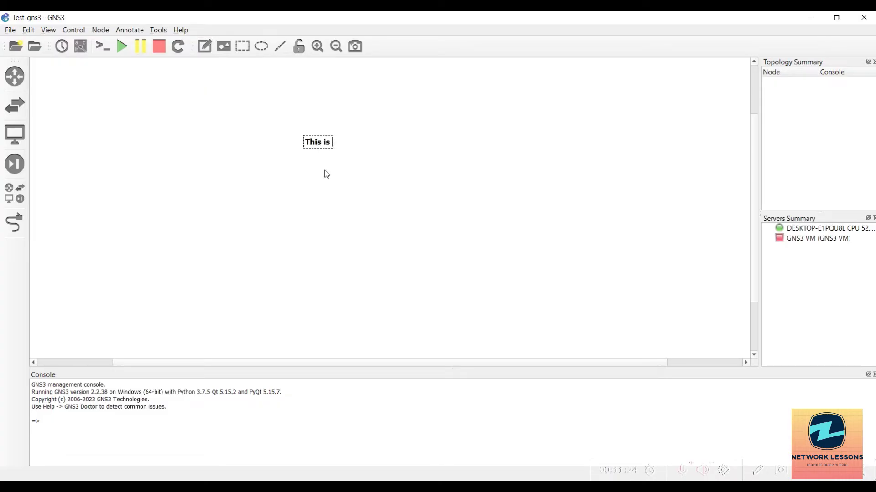
pyautogui.write('WAN')
pyautogui.click(326, 174)
pyautogui.click(330, 144)
pyautogui.press('Delete')
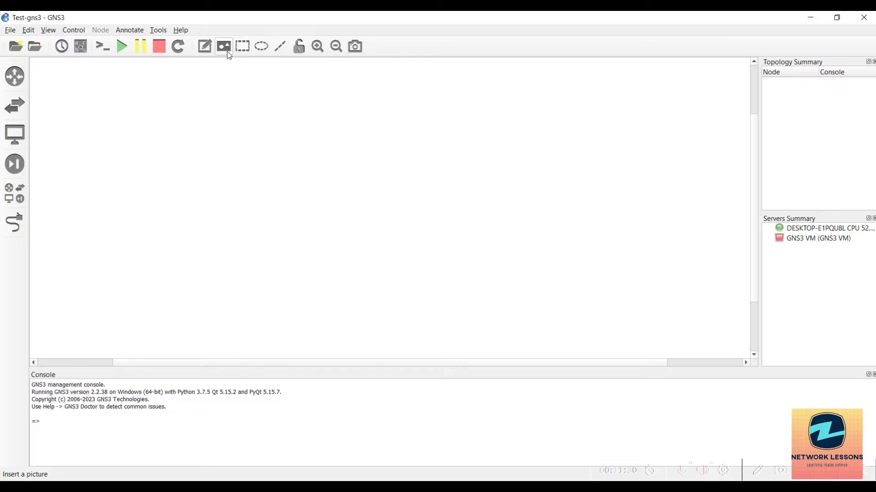
pyautogui.click(229, 54)
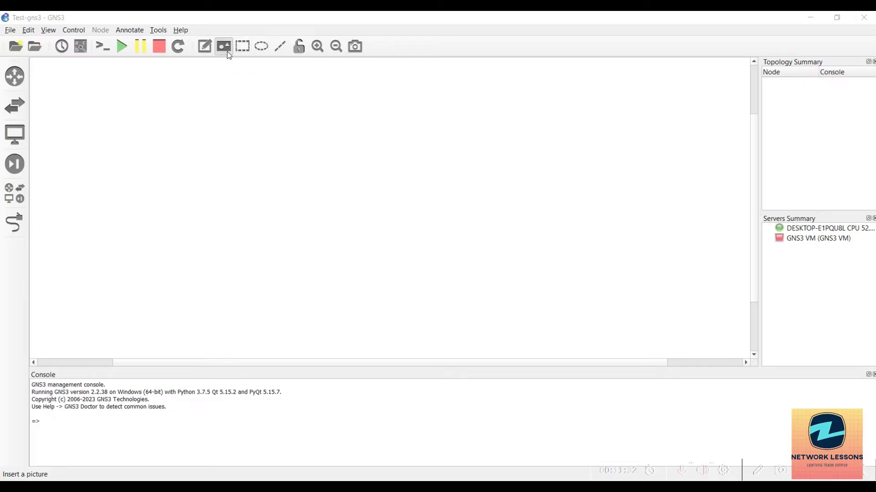
pyautogui.click(425, 34)
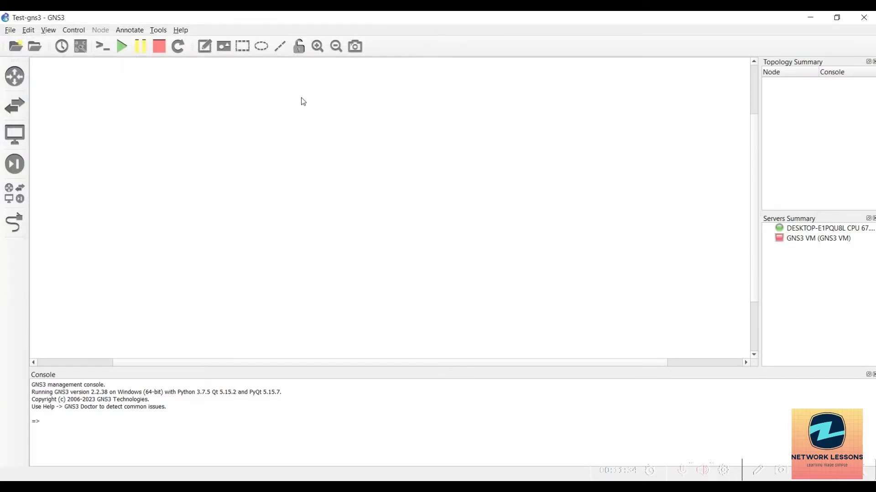
pyautogui.click(246, 48)
pyautogui.moveTo(227, 118); pyautogui.dragTo(319, 163)
pyautogui.click(259, 49)
pyautogui.click(380, 154)
pyautogui.click(319, 163)
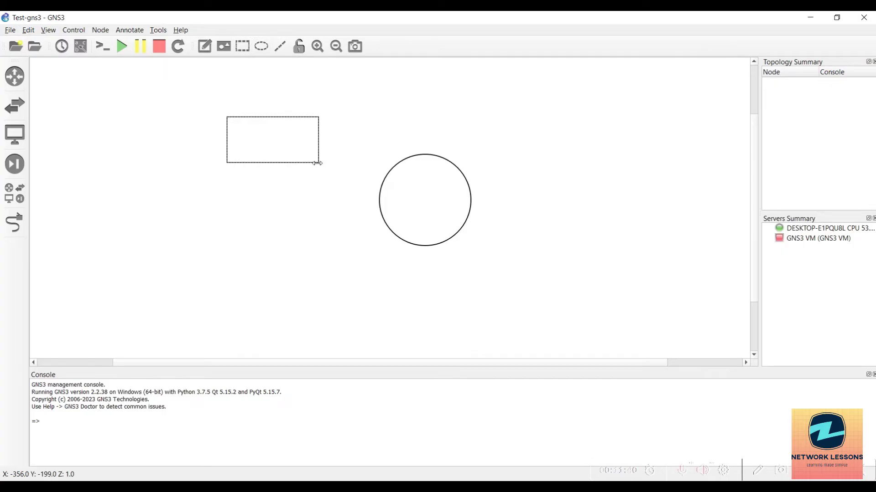
pyautogui.moveTo(316, 163); pyautogui.dragTo(364, 244)
pyautogui.moveTo(315, 182); pyautogui.dragTo(351, 185)
pyautogui.click(426, 215)
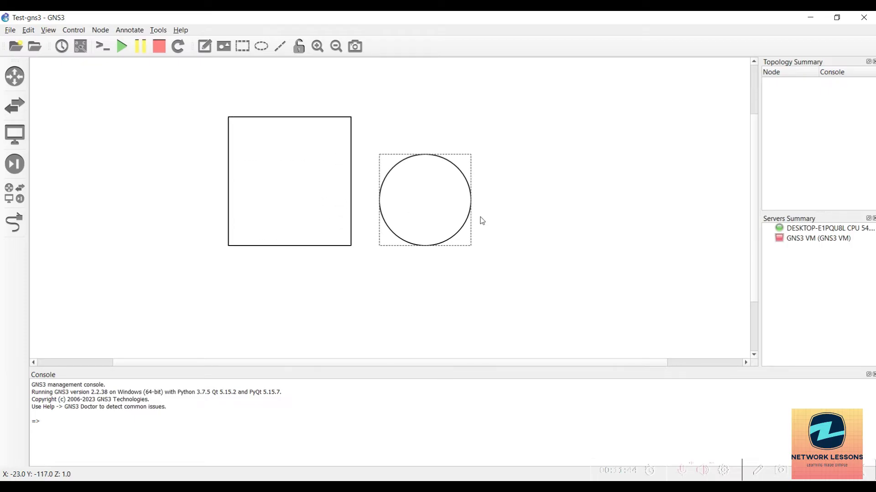
pyautogui.click(471, 202)
pyautogui.click(468, 206)
pyautogui.moveTo(473, 203); pyautogui.dragTo(576, 215)
pyautogui.click(479, 149)
pyautogui.click(285, 53)
pyautogui.click(305, 74)
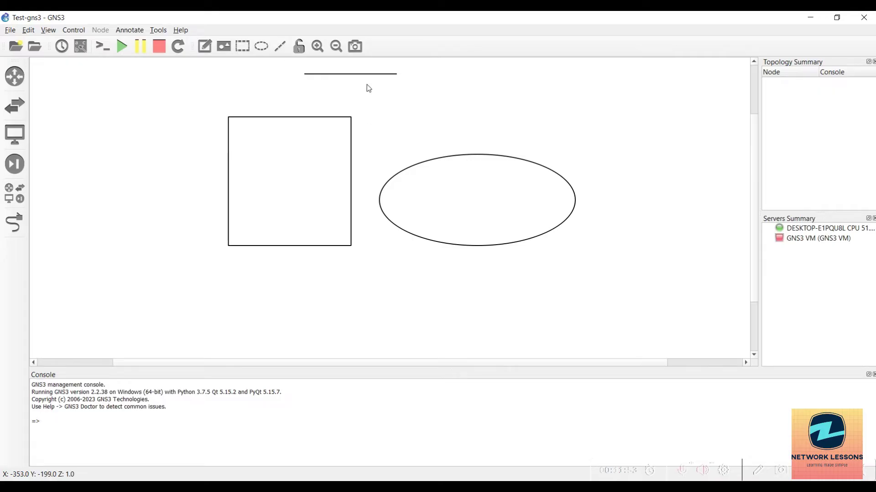
pyautogui.click(395, 74)
pyautogui.moveTo(395, 74); pyautogui.dragTo(433, 163)
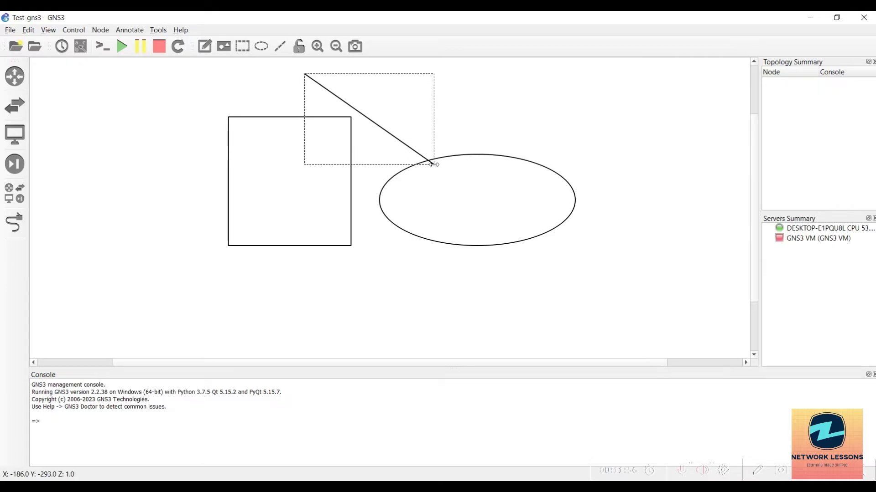
pyautogui.moveTo(631, 104); pyautogui.dragTo(195, 262)
pyautogui.press('Delete')
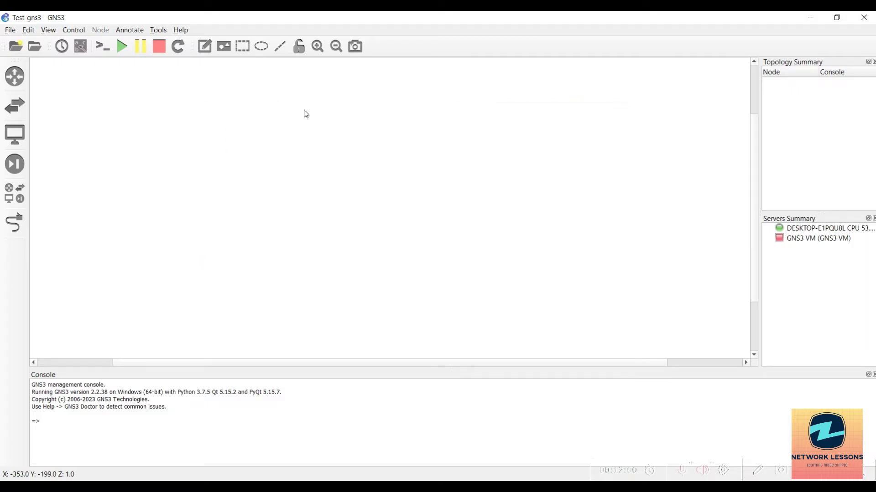
# Toggle the canvas lock on and off, then browse routers, switches, end devices, security devices and all devices
pyautogui.click(300, 48)
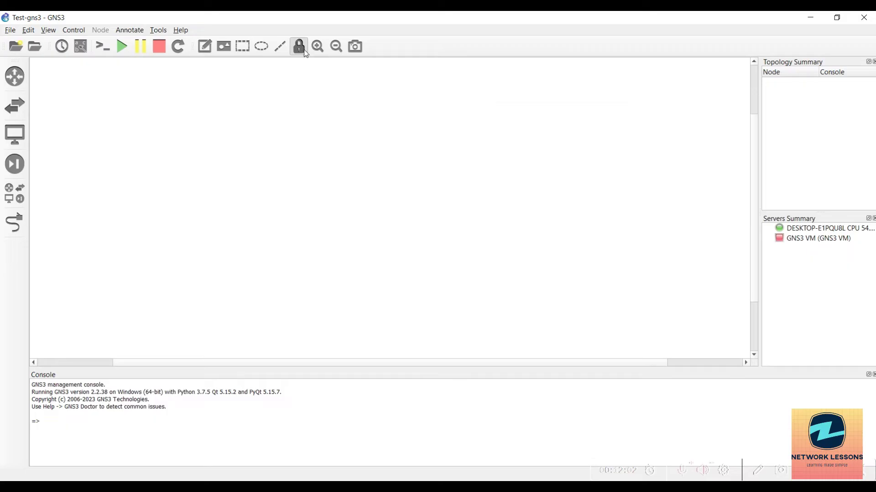
pyautogui.click(299, 47)
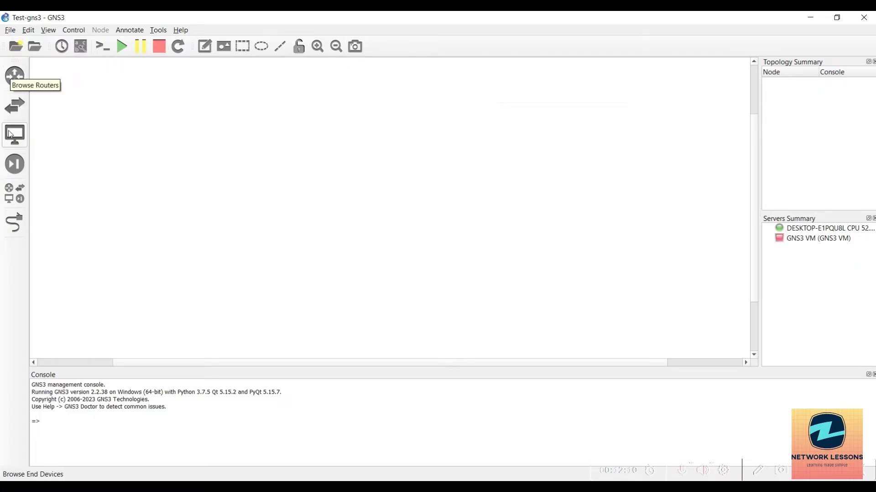
pyautogui.click(14, 77)
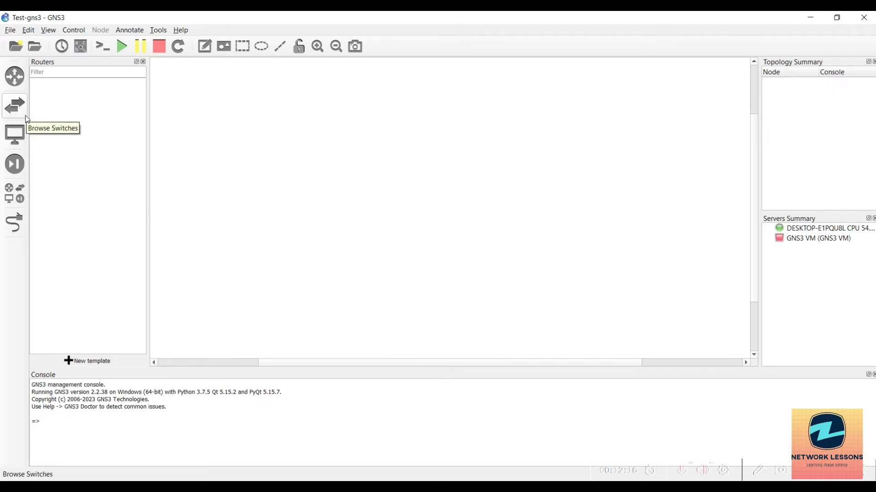
pyautogui.click(25, 117)
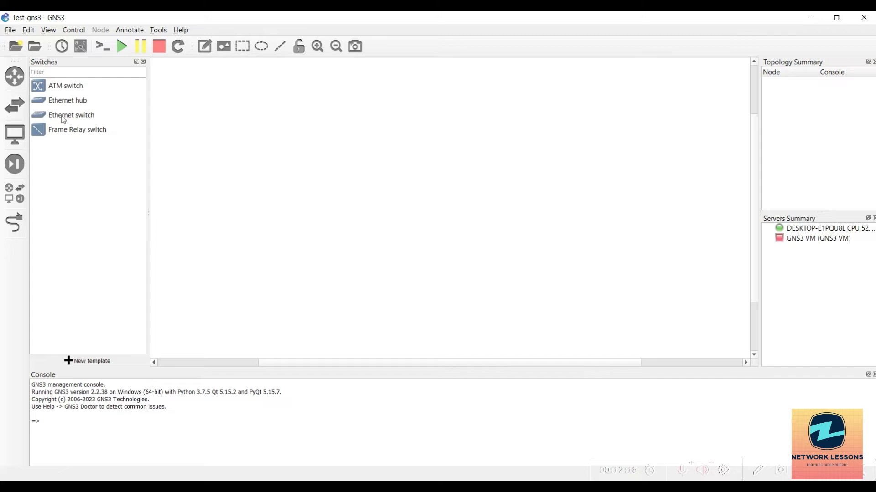
pyautogui.click(14, 136)
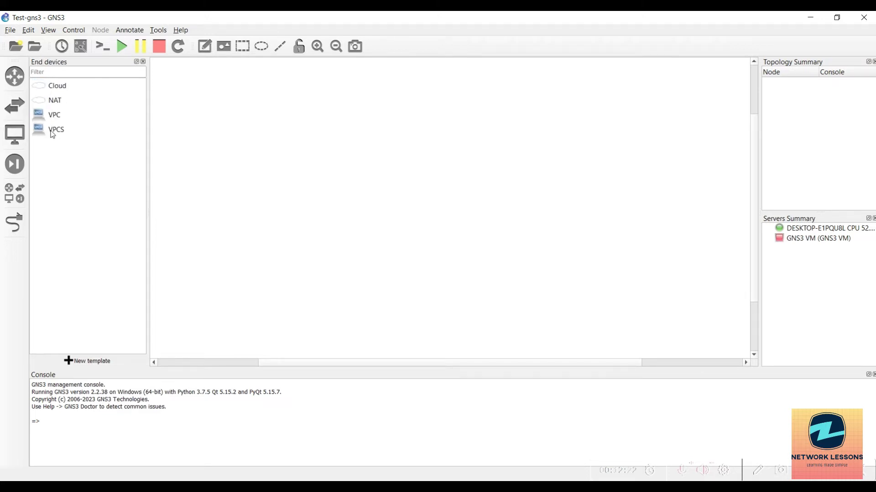
pyautogui.click(21, 175)
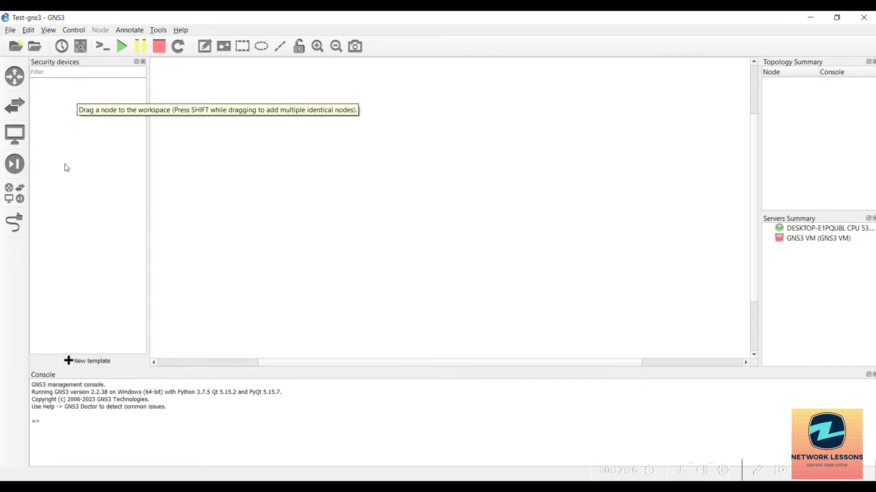
pyautogui.click(20, 195)
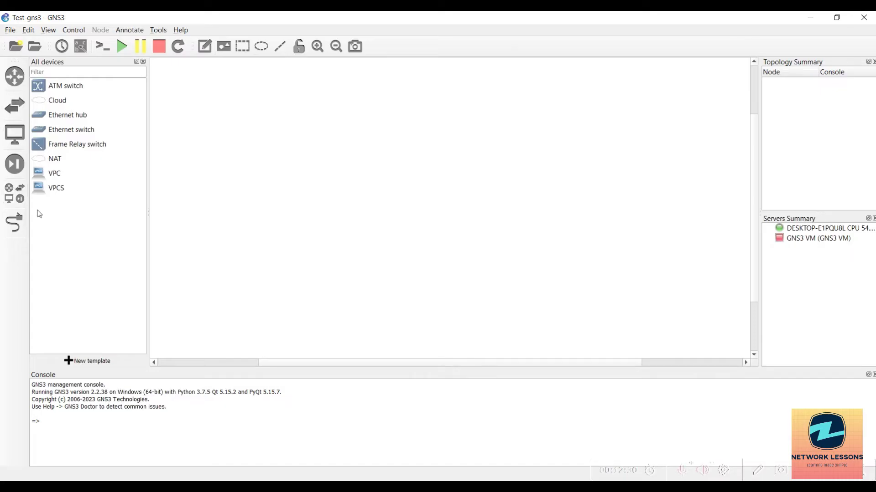
# Drag a VPCS computer onto the canvas as PC1 and start it
pyautogui.moveTo(54, 193); pyautogui.dragTo(269, 195)
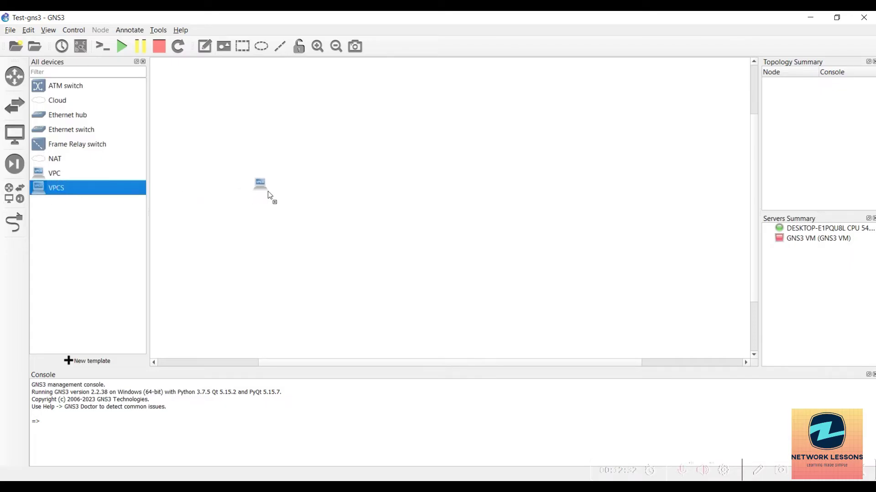
pyautogui.moveTo(269, 195); pyautogui.dragTo(269, 196)
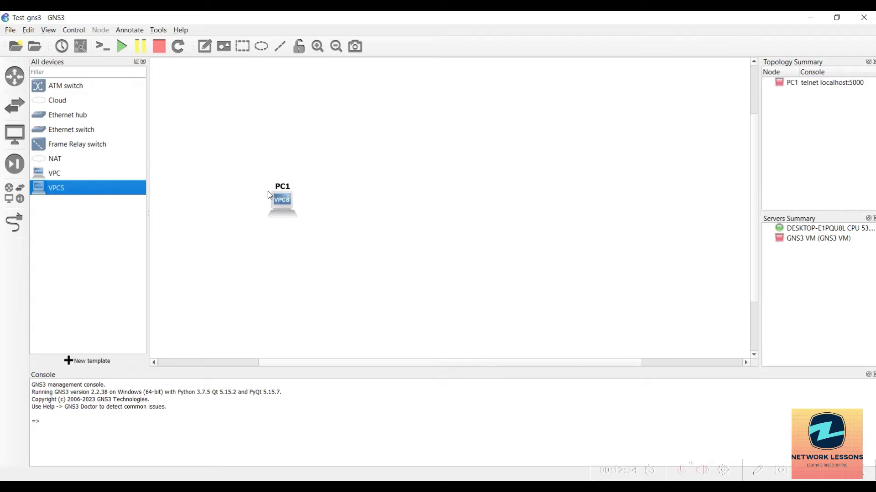
pyautogui.rightClick(279, 205)
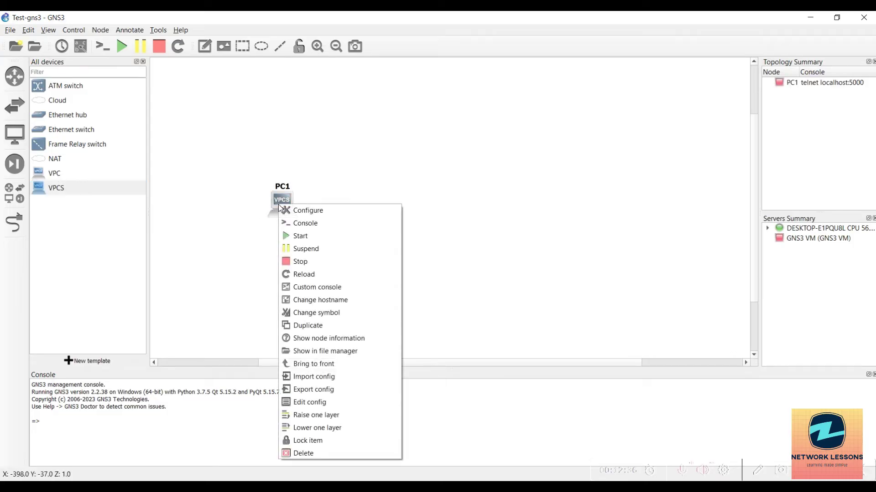
pyautogui.click(304, 236)
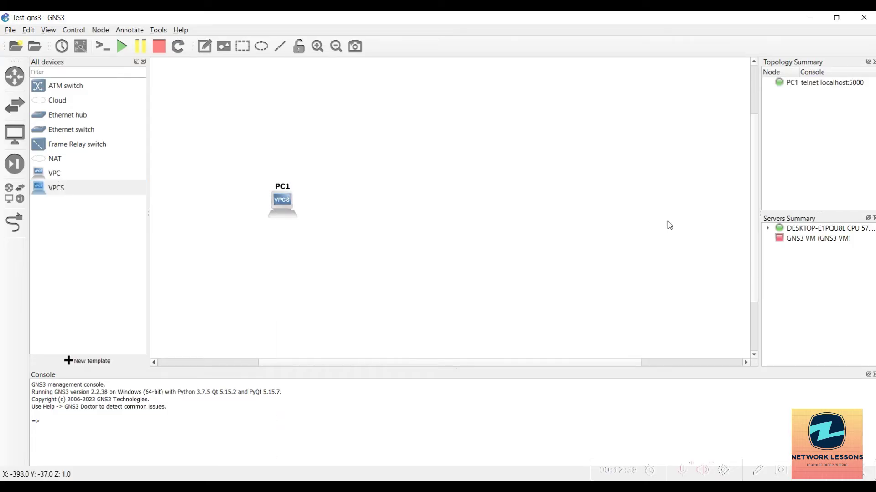
pyautogui.click(805, 86)
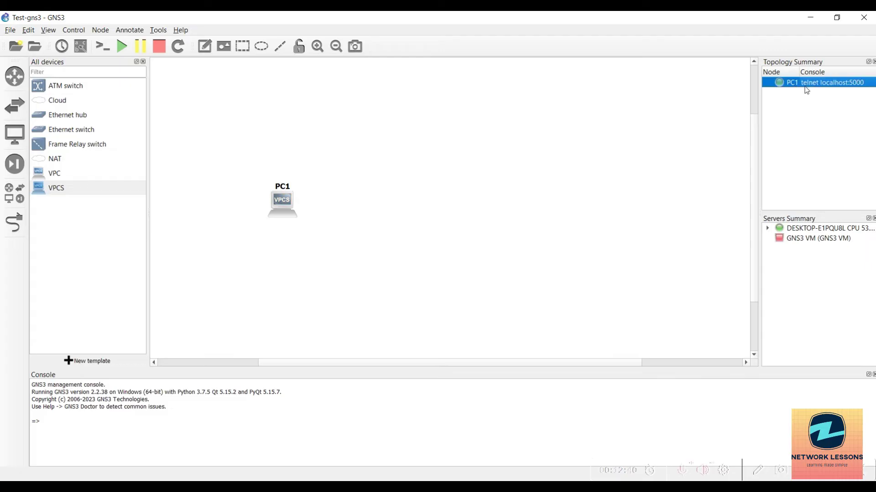
# Open PC1's console in Solar-PuTTY, move the window, then close it
pyautogui.rightClick(282, 202)
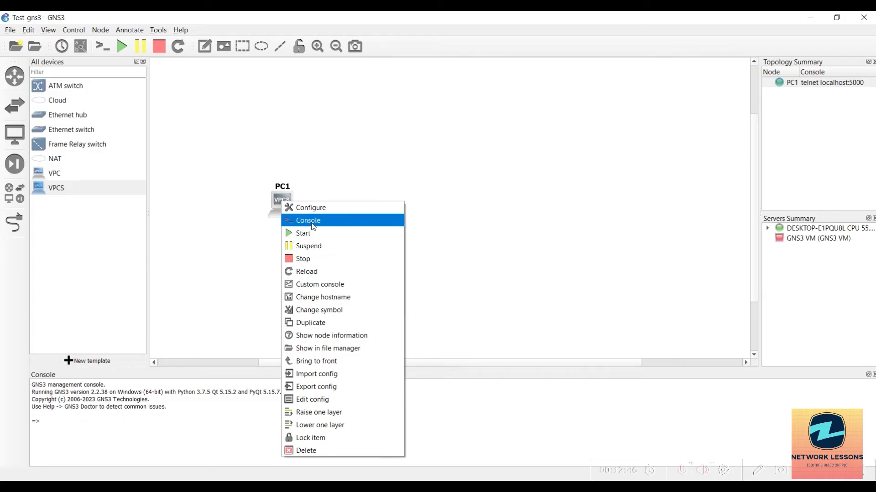
pyautogui.click(315, 164)
pyautogui.doubleClick(284, 201)
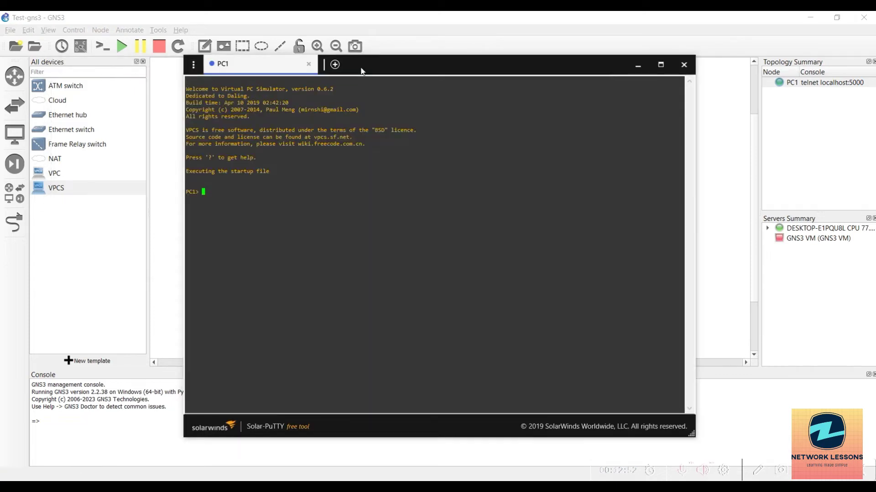
pyautogui.moveTo(361, 71); pyautogui.dragTo(512, 73)
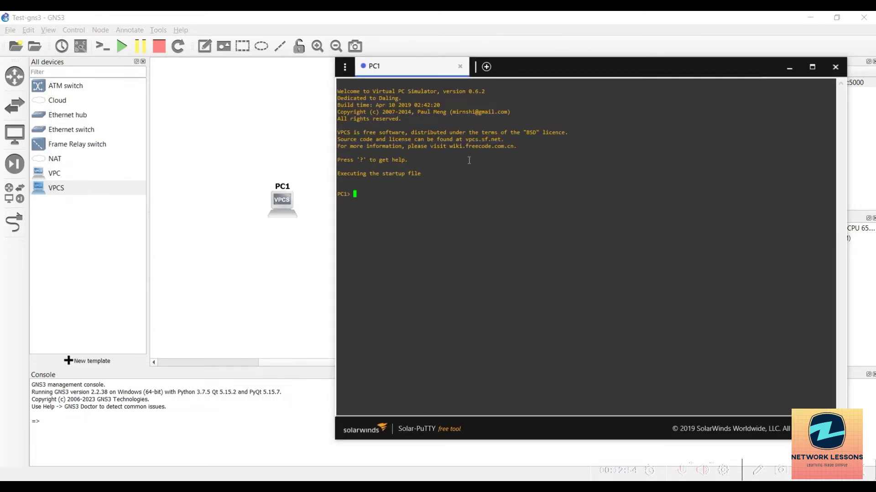
pyautogui.click(835, 67)
# Stop PC1, then add a second VPCS computer PC2 and an Ethernet switch Switch1
pyautogui.rightClick(291, 209)
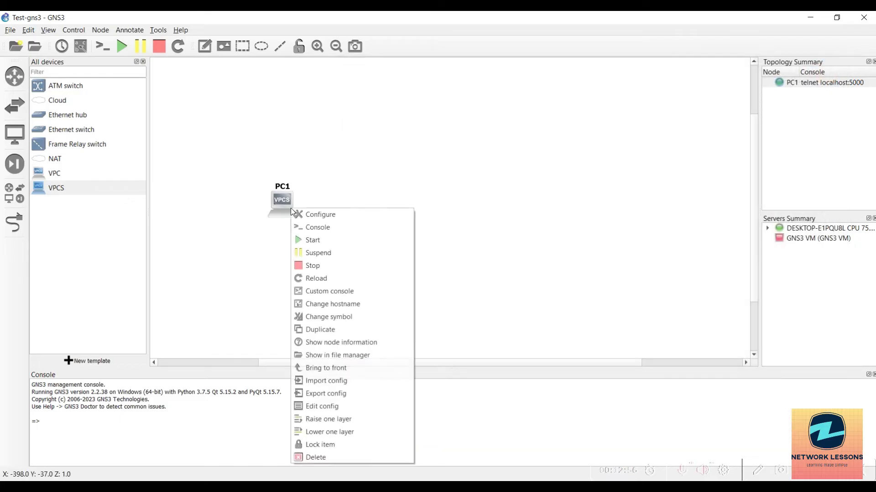
pyautogui.click(312, 266)
pyautogui.moveTo(55, 188); pyautogui.dragTo(476, 218)
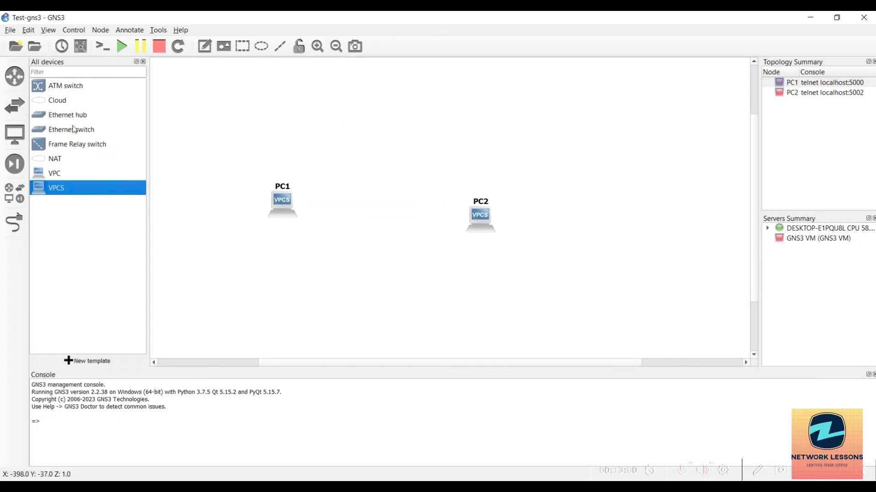
pyautogui.moveTo(71, 133); pyautogui.dragTo(389, 198)
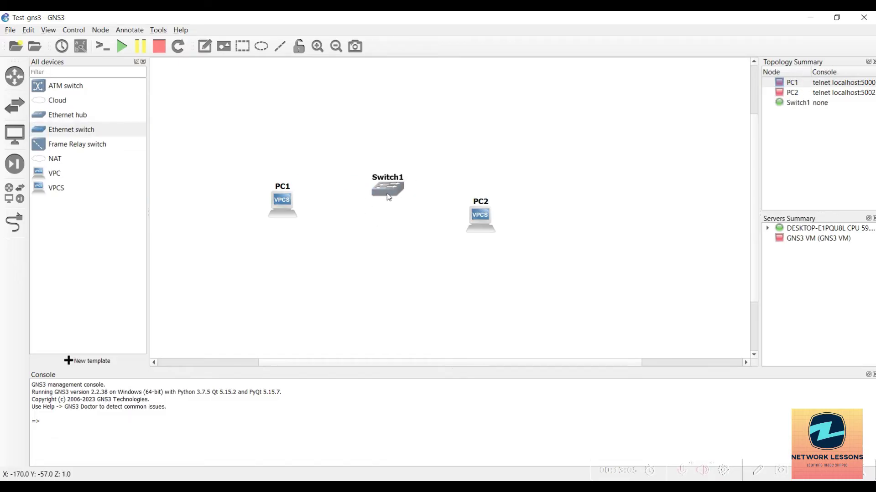
# Shift Switch1 slightly left and up between PC1 and PC2
pyautogui.click(808, 105)
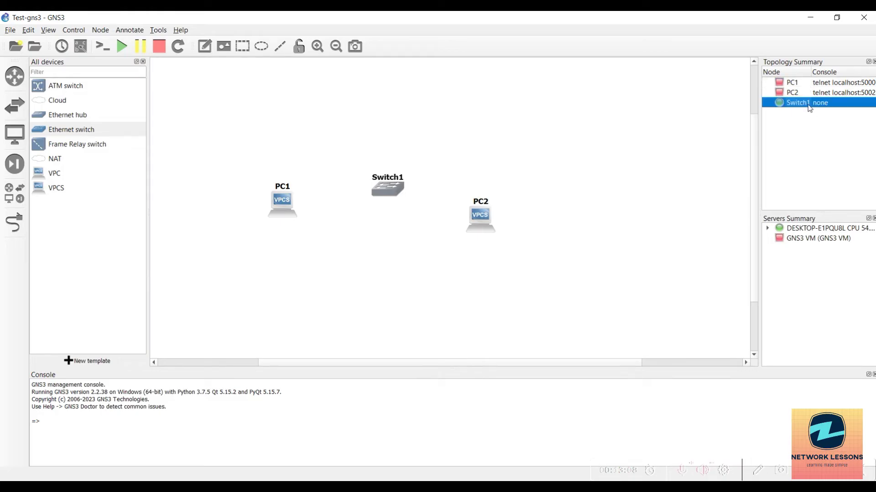
pyautogui.click(441, 201)
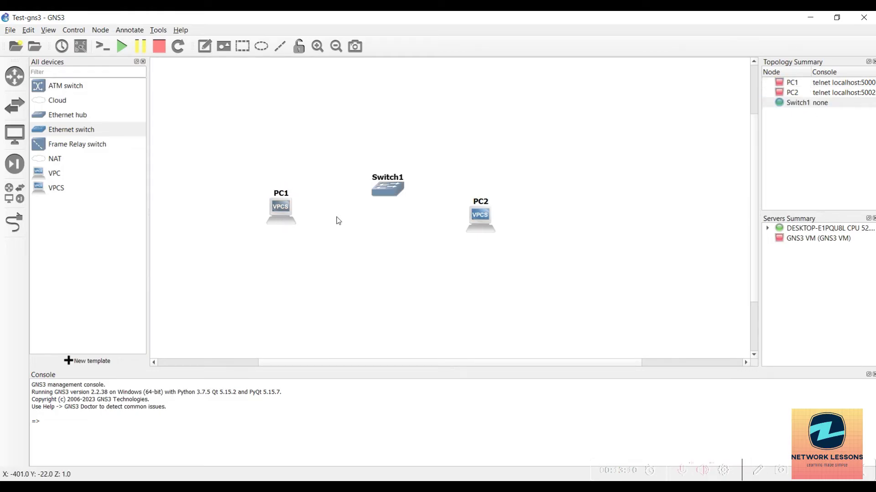
pyautogui.moveTo(387, 196); pyautogui.dragTo(374, 193)
pyautogui.doubleClick(374, 193)
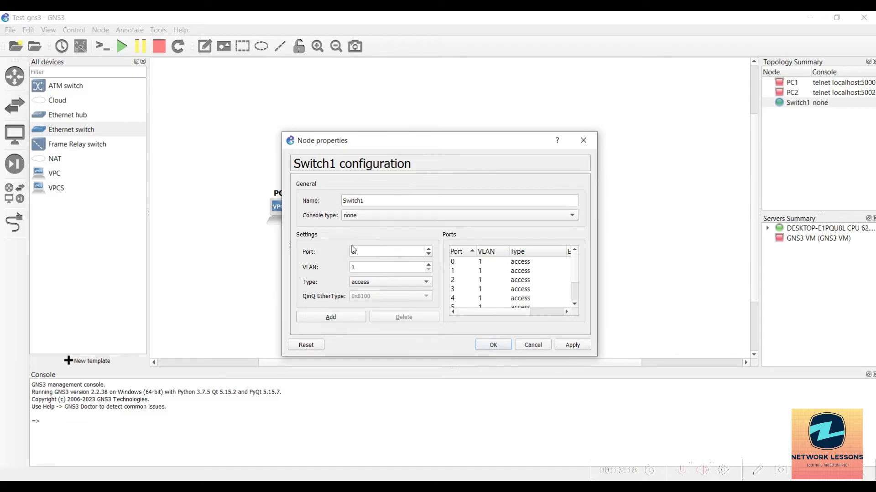
pyautogui.click(462, 275)
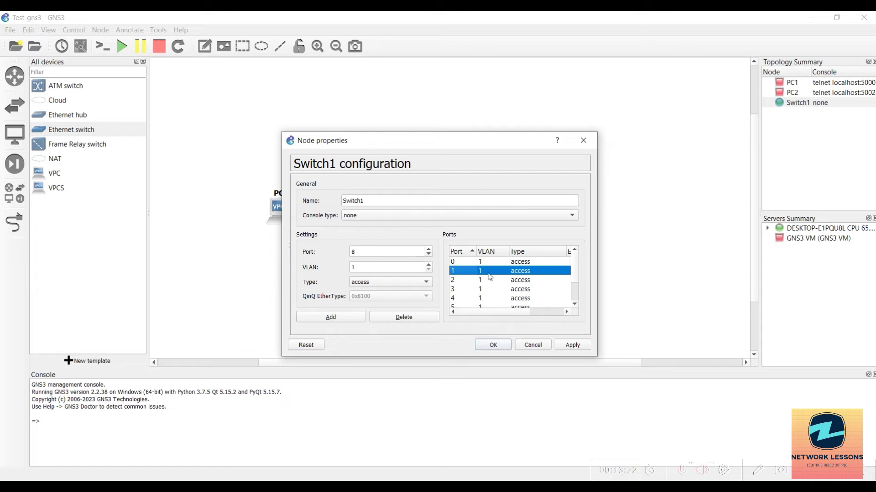
pyautogui.click(522, 274)
pyautogui.moveTo(435, 145); pyautogui.dragTo(504, 129)
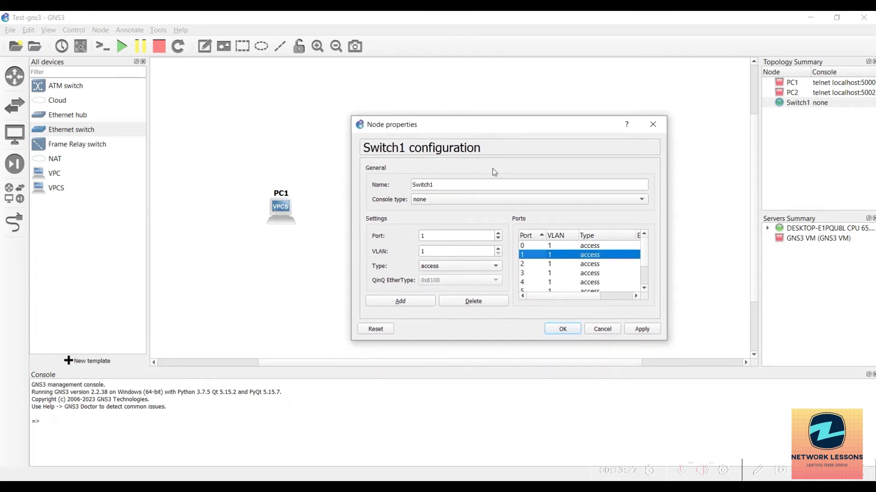
pyautogui.click(498, 249)
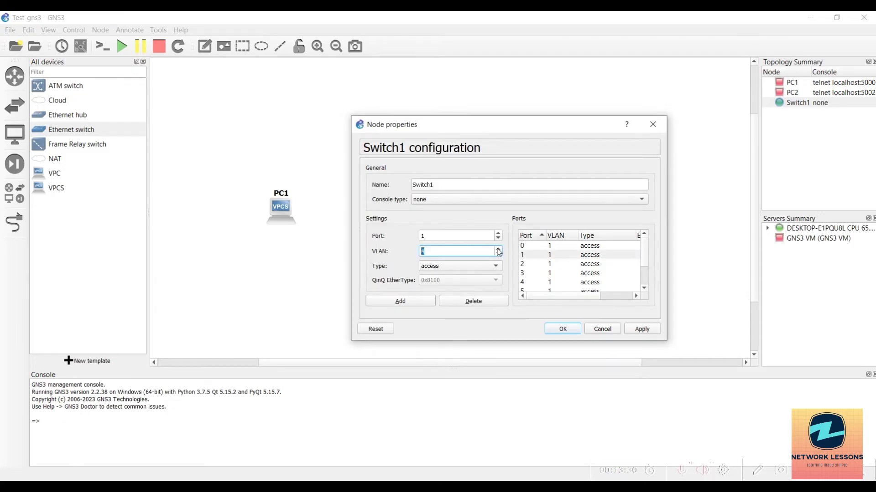
pyautogui.click(494, 265)
pyautogui.click(438, 278)
pyautogui.click(448, 269)
pyautogui.click(439, 254)
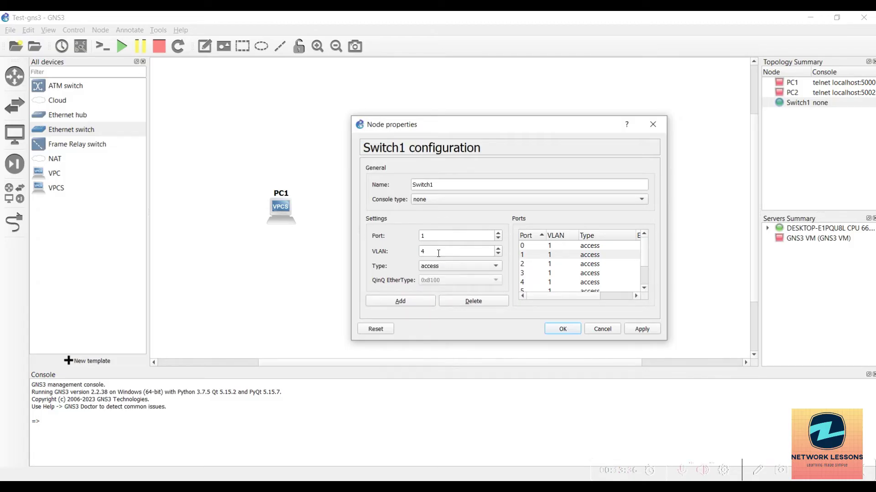
pyautogui.click(601, 328)
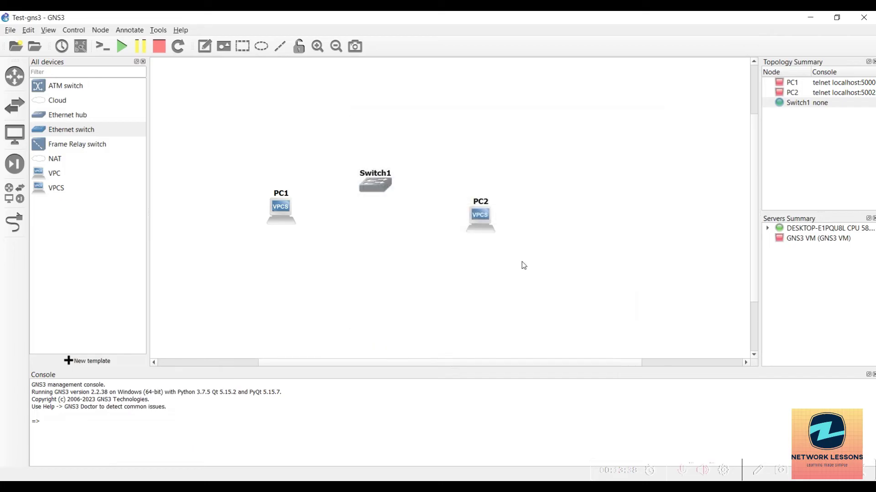
pyautogui.doubleClick(377, 187)
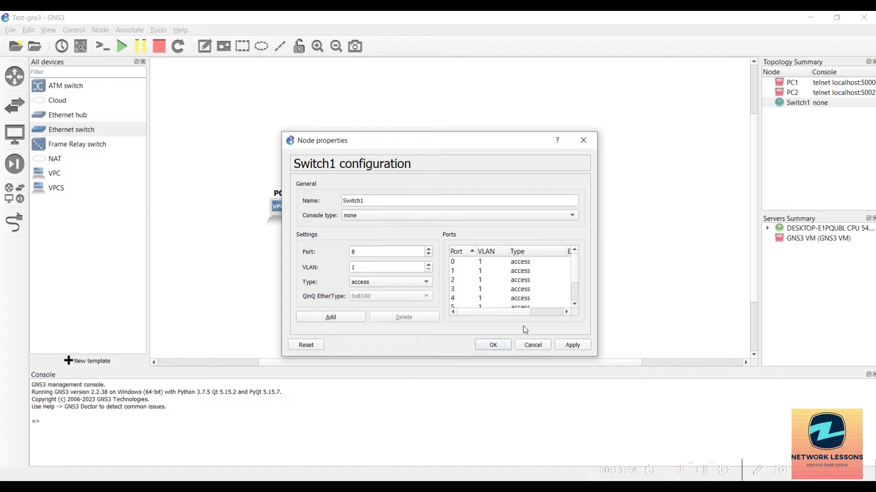
pyautogui.click(531, 345)
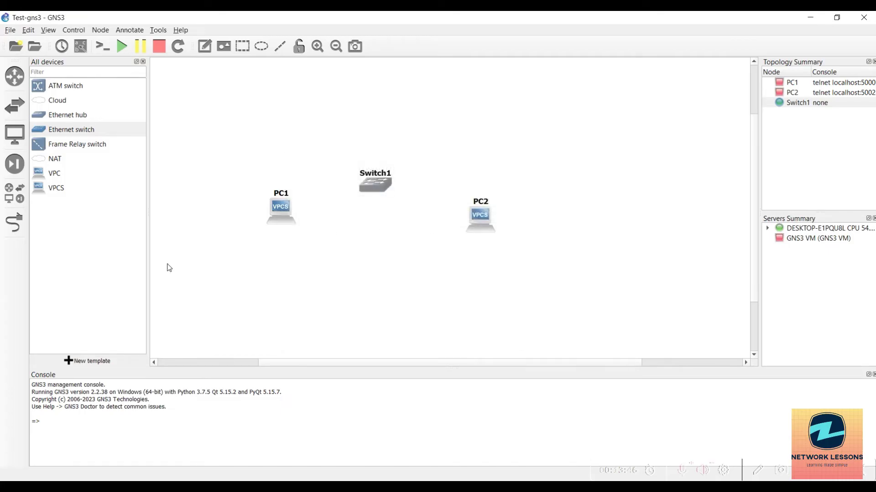
# Link PC1's Ethernet0 to Switch1's Ethernet0
pyautogui.click(15, 224)
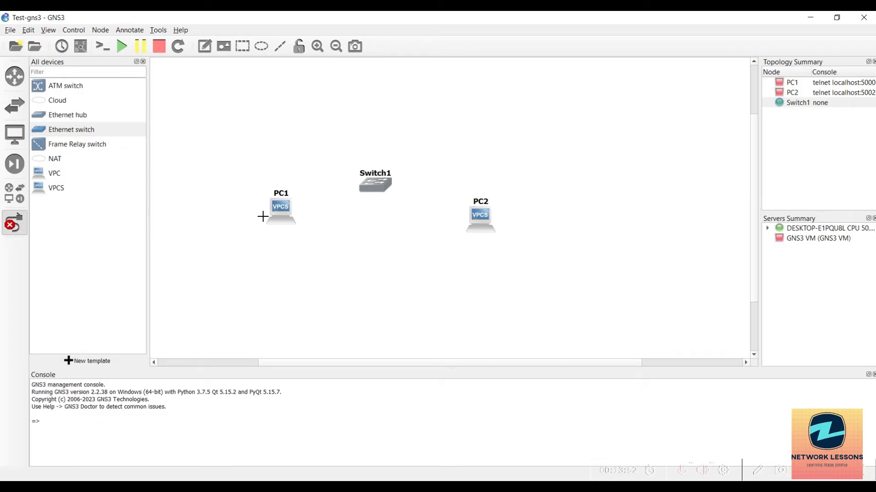
pyautogui.click(280, 213)
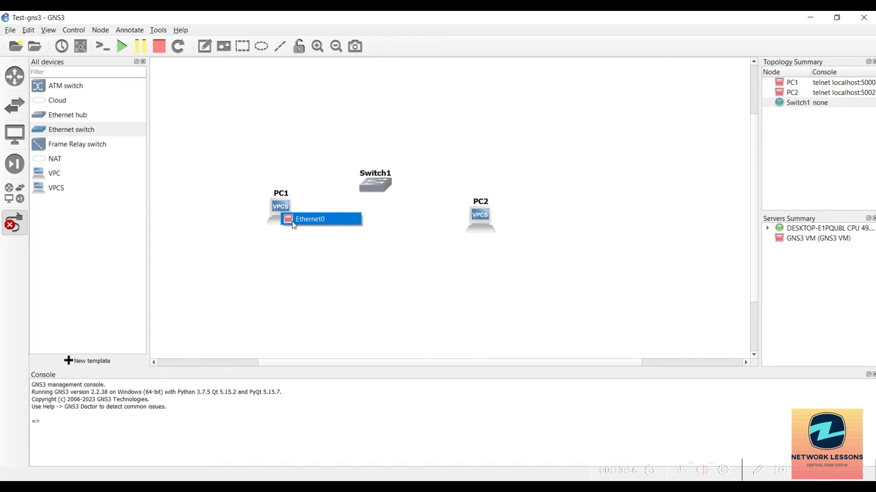
pyautogui.click(293, 222)
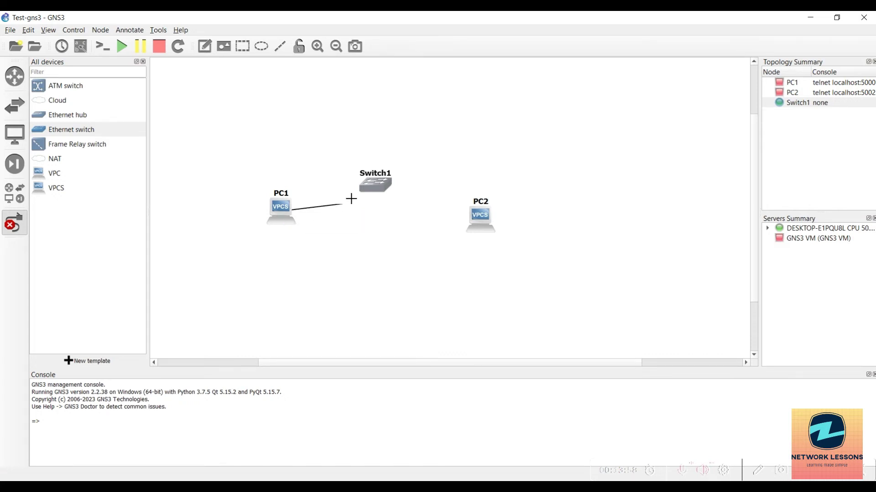
pyautogui.click(370, 183)
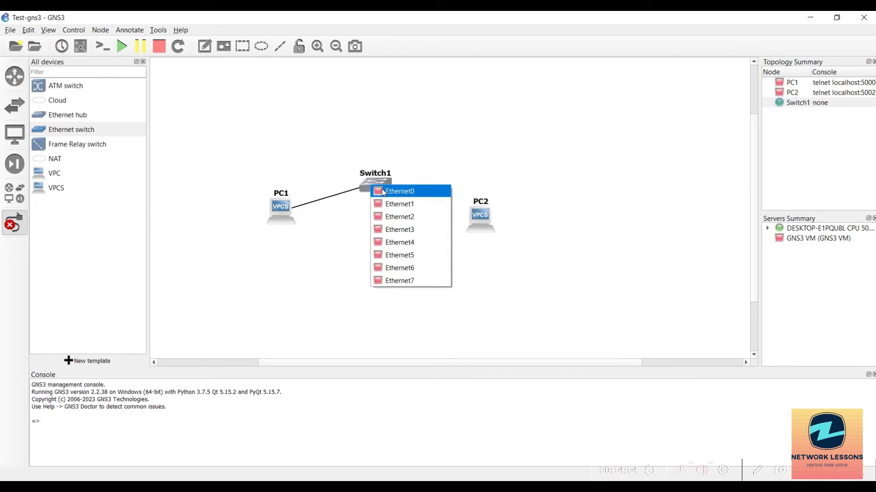
pyautogui.click(383, 192)
# Link Switch1's Ethernet1 to PC2's Ethernet0, turn off the link tool, and select all three devices
pyautogui.click(380, 186)
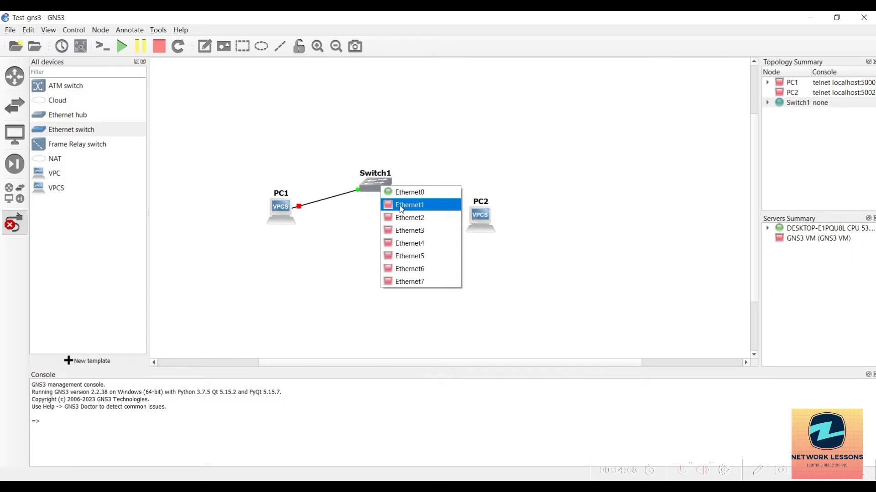
pyautogui.click(404, 206)
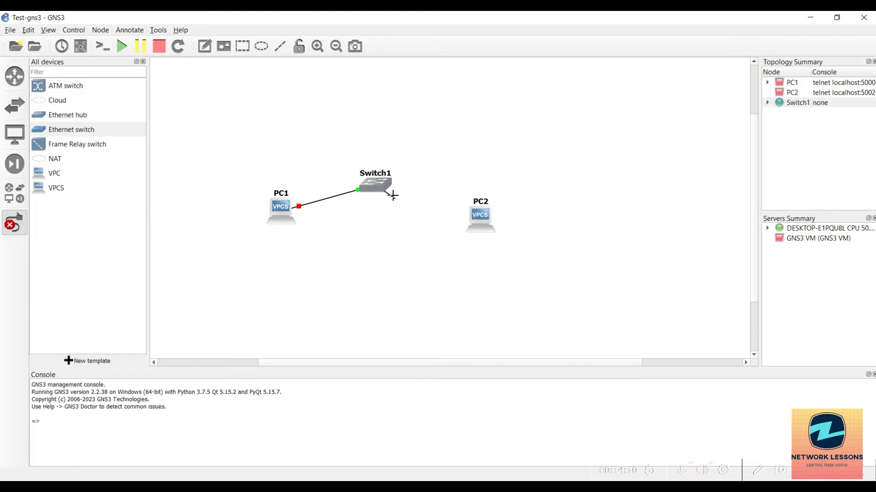
pyautogui.click(490, 220)
pyautogui.click(516, 234)
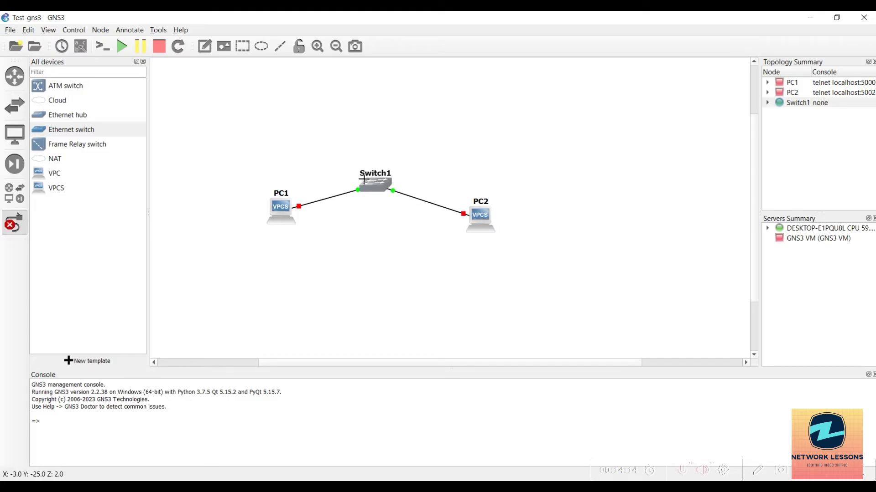
pyautogui.click(15, 222)
pyautogui.moveTo(217, 139); pyautogui.dragTo(596, 281)
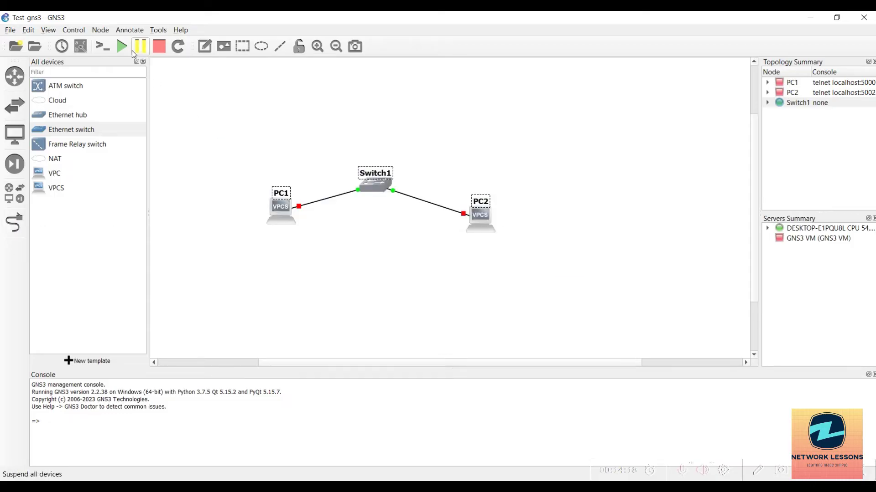
# Start all devices, confirming the prompt, and nudge PC1 down and PC2 slightly right
pyautogui.click(122, 46)
pyautogui.click(458, 263)
pyautogui.click(513, 259)
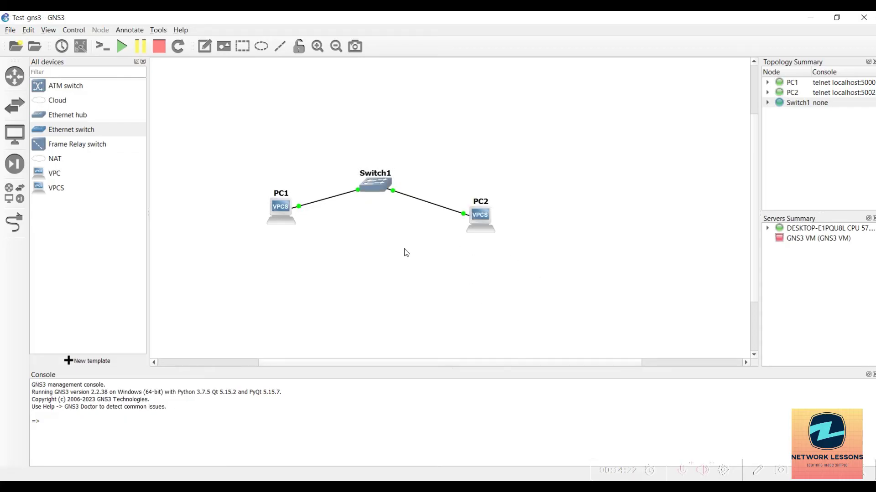
pyautogui.moveTo(276, 210); pyautogui.dragTo(274, 219)
pyautogui.moveTo(488, 228); pyautogui.dragTo(490, 229)
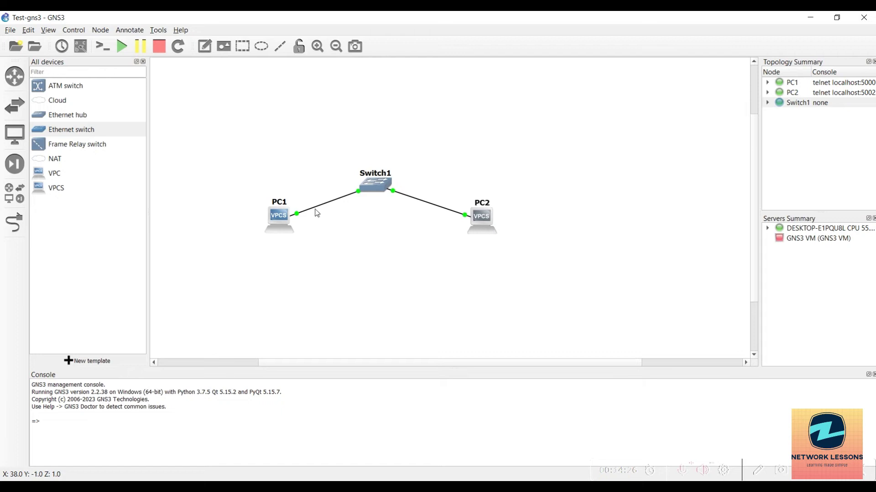
pyautogui.click(203, 48)
# Add a 10.1.1.0/24 note beneath Switch1 and place a rectangle above PC1
pyautogui.write('10.1.1.0')
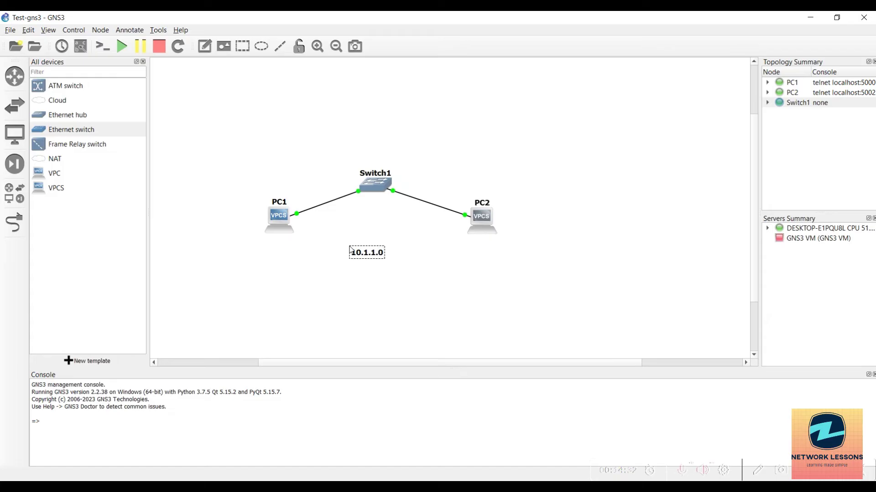
pyautogui.write('/24')
pyautogui.press('BackSpace')
pyautogui.click(436, 297)
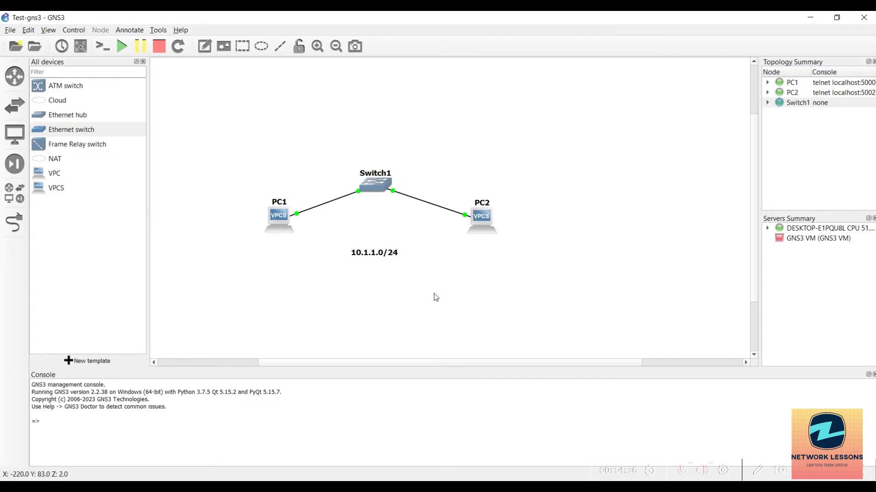
pyautogui.click(243, 46)
pyautogui.click(226, 112)
# Enlarge the rectangle around PC1, Switch1, PC2 and the note, lower it one layer, and align it
pyautogui.click(313, 147)
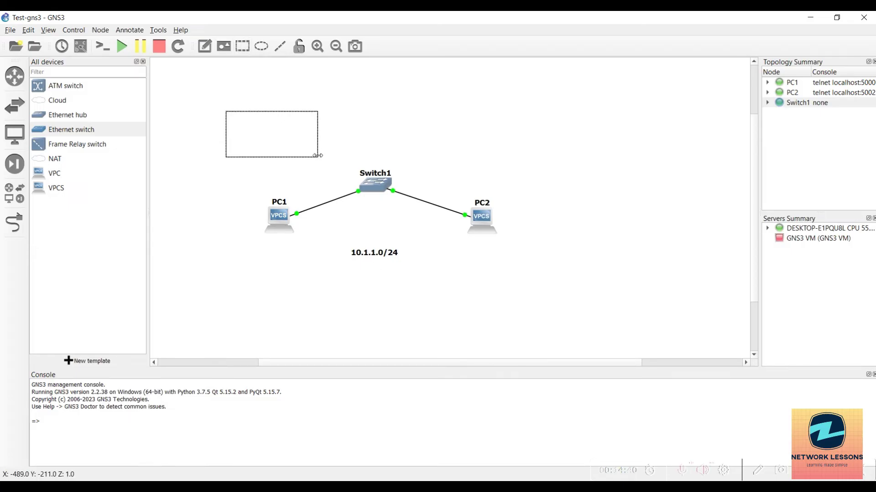
pyautogui.moveTo(315, 156); pyautogui.dragTo(519, 267)
pyautogui.rightClick(512, 252)
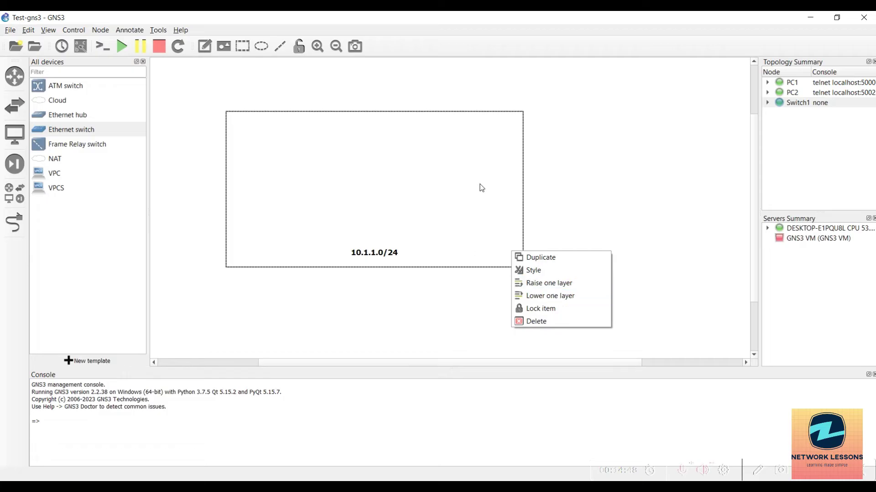
pyautogui.click(542, 294)
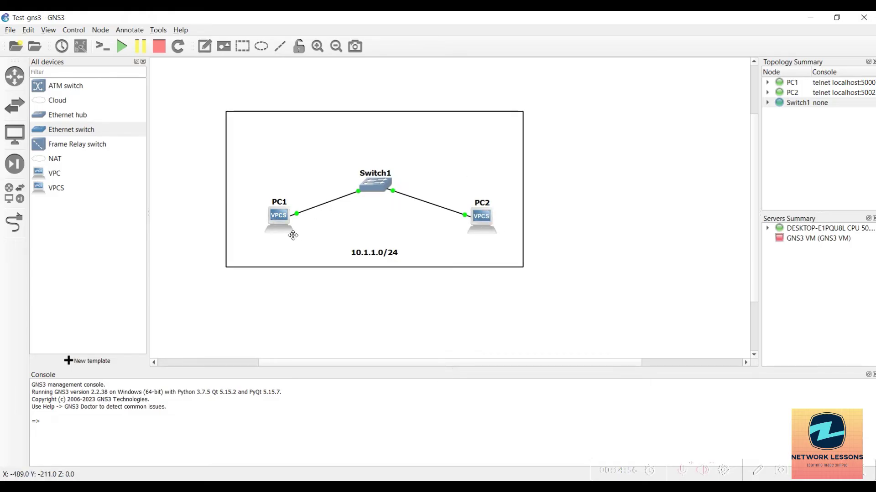
pyautogui.moveTo(343, 148); pyautogui.dragTo(350, 151)
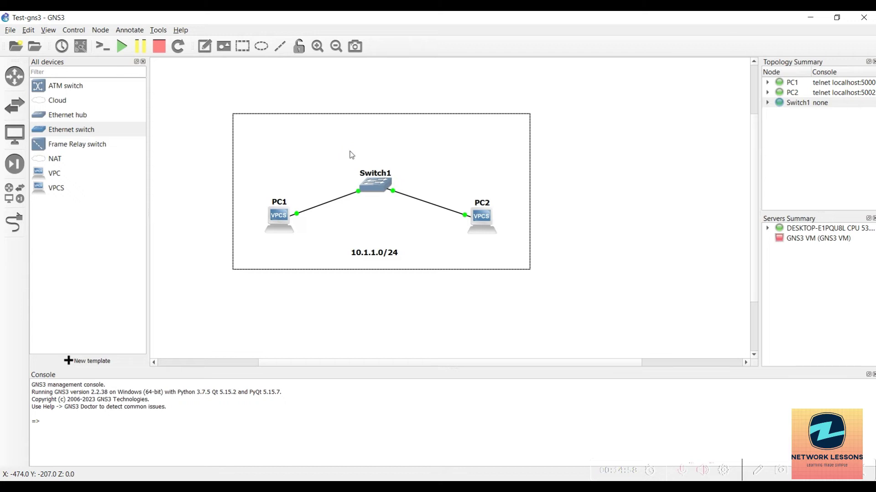
pyautogui.rightClick(350, 151)
# Set the rectangle's fill color to light cyan #c4faff in its Style settings, leaving the border unchanged
pyautogui.click(388, 170)
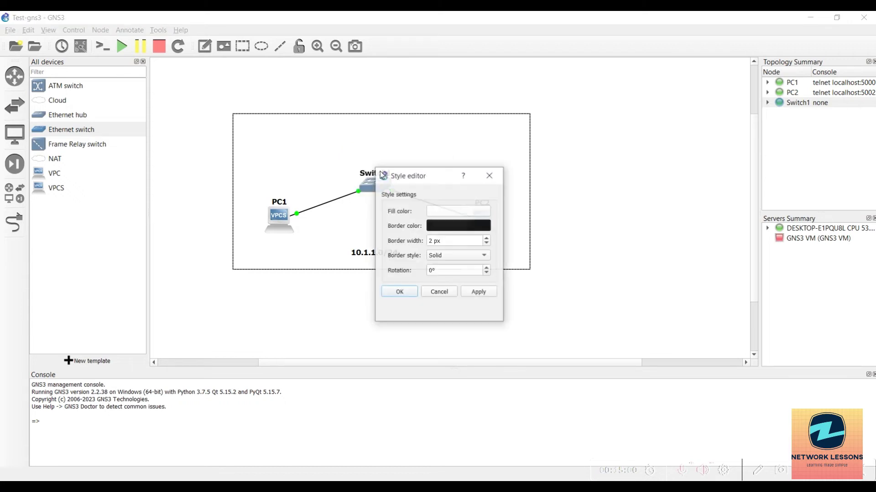
pyautogui.click(481, 228)
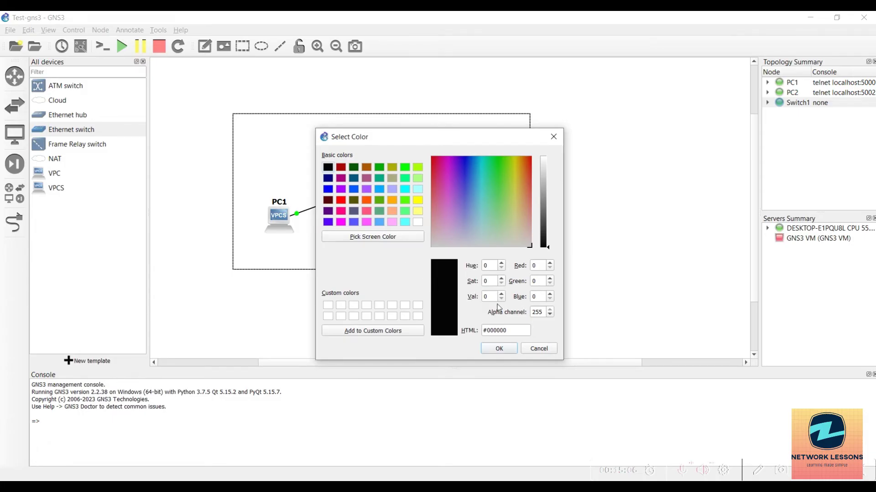
pyautogui.click(532, 351)
pyautogui.click(452, 215)
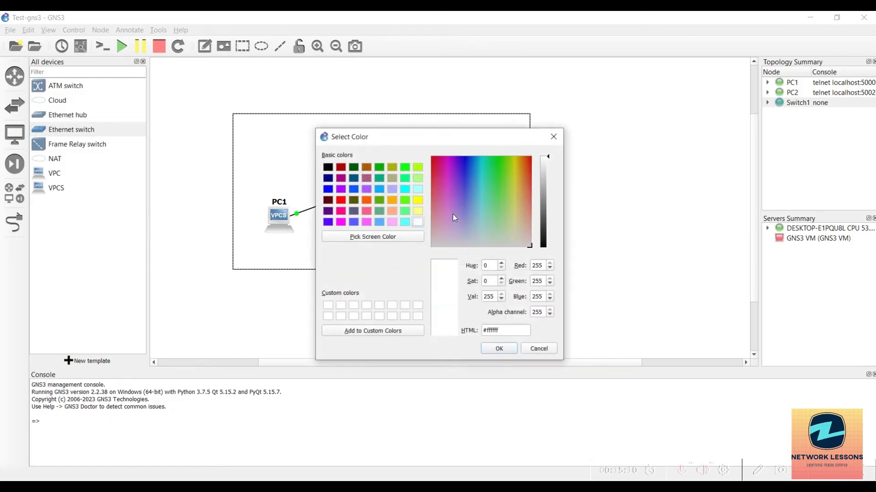
pyautogui.click(480, 227)
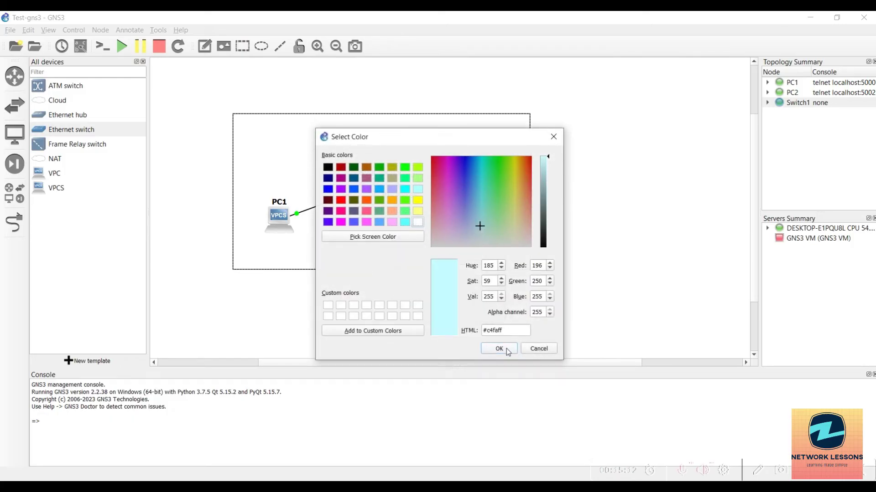
pyautogui.click(507, 352)
pyautogui.click(477, 294)
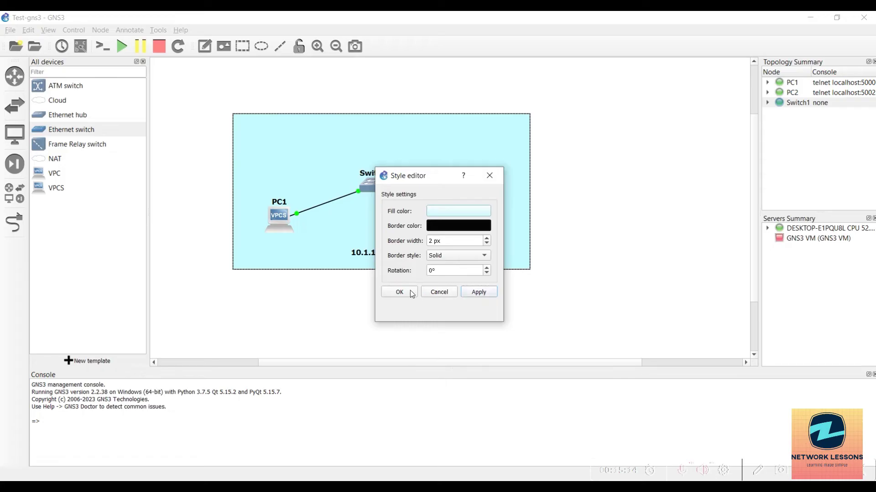
pyautogui.click(409, 290)
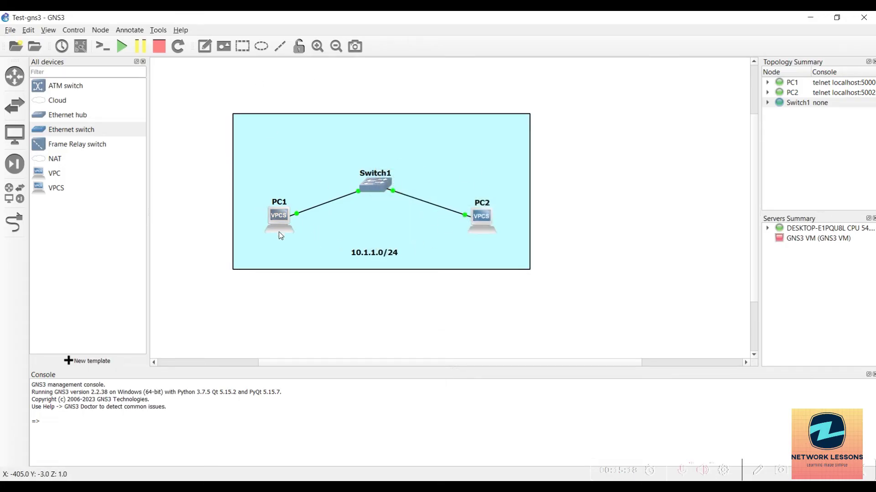
# Duplicate the subnet note beneath PC1 and change it to 10.1.1.1/24
pyautogui.rightClick(384, 254)
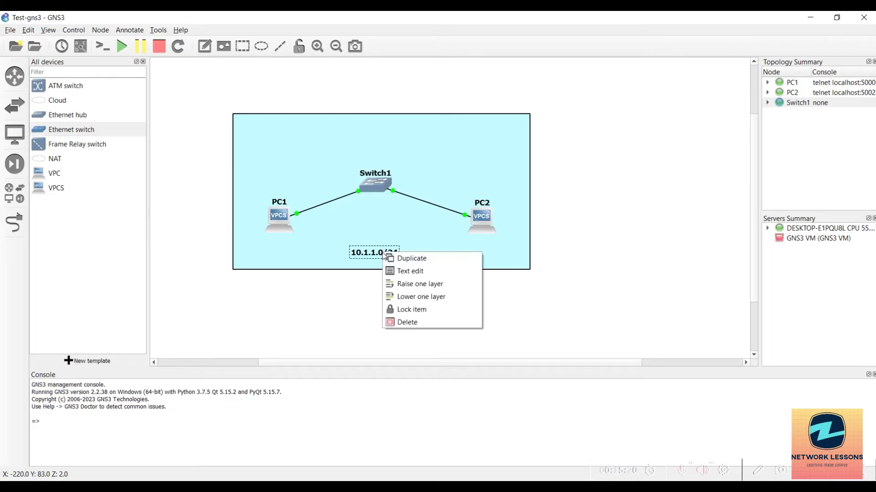
pyautogui.click(405, 263)
pyautogui.moveTo(395, 273); pyautogui.dragTo(278, 259)
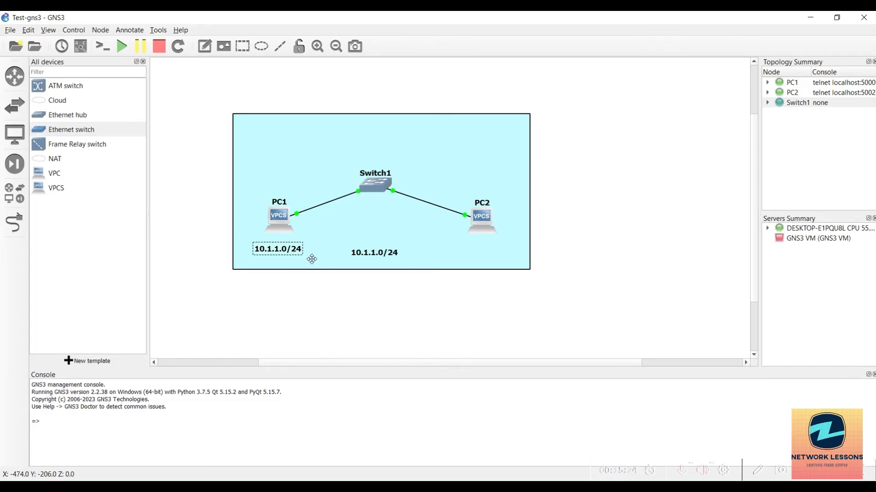
pyautogui.press('BackSpace')
pyautogui.write('1')
# Duplicate the note again beneath PC2 and change it to 10.1.1.2/24
pyautogui.rightClick(351, 248)
pyautogui.click(410, 257)
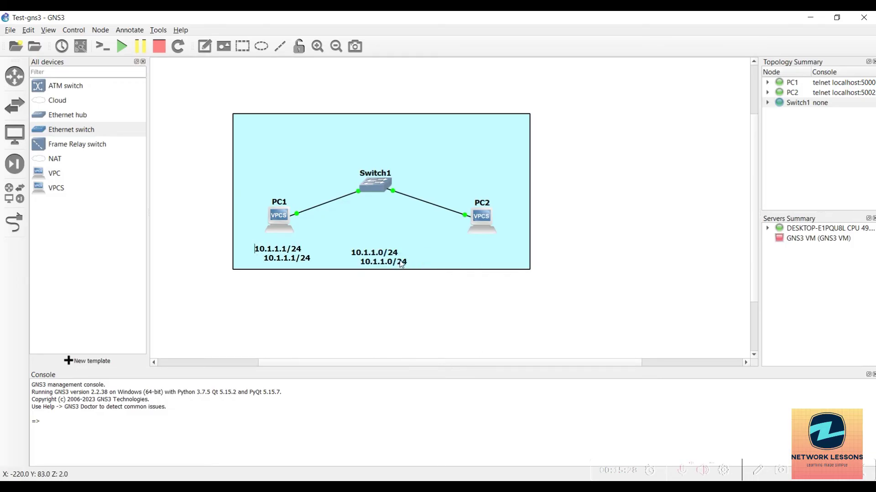
pyautogui.moveTo(392, 265); pyautogui.dragTo(493, 250)
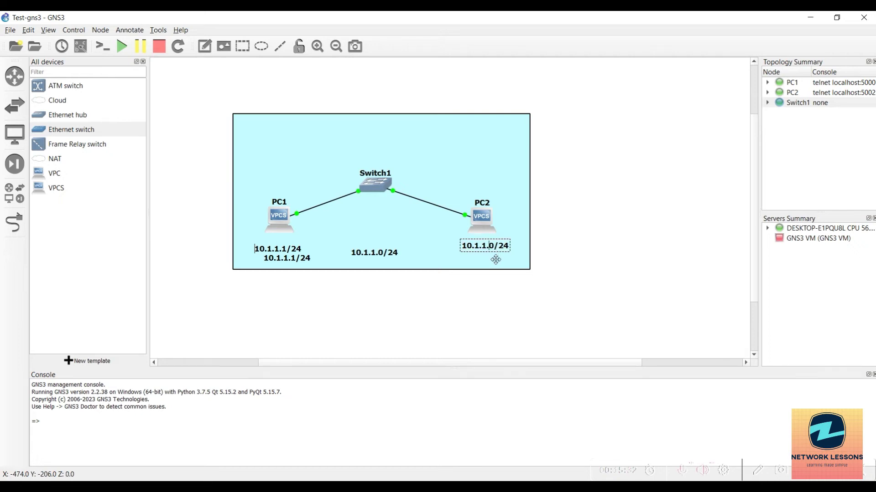
pyautogui.press('BackSpace')
pyautogui.write('2')
# Delete the extra PC1 label and nudge the 10.1.1.1/24 label, PC1 and the background rectangle into place
pyautogui.click(293, 263)
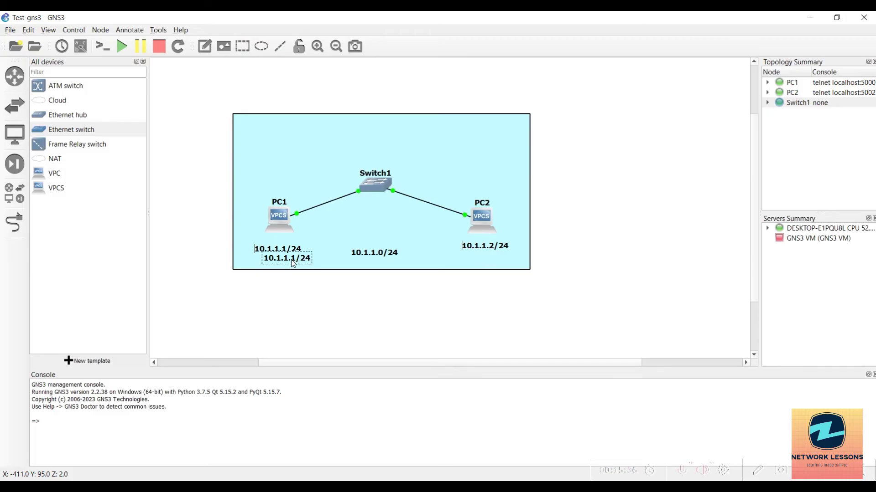
pyautogui.rightClick(293, 263)
pyautogui.click(332, 328)
pyautogui.click(345, 217)
pyautogui.moveTo(288, 256); pyautogui.dragTo(285, 255)
pyautogui.moveTo(285, 209); pyautogui.dragTo(280, 215)
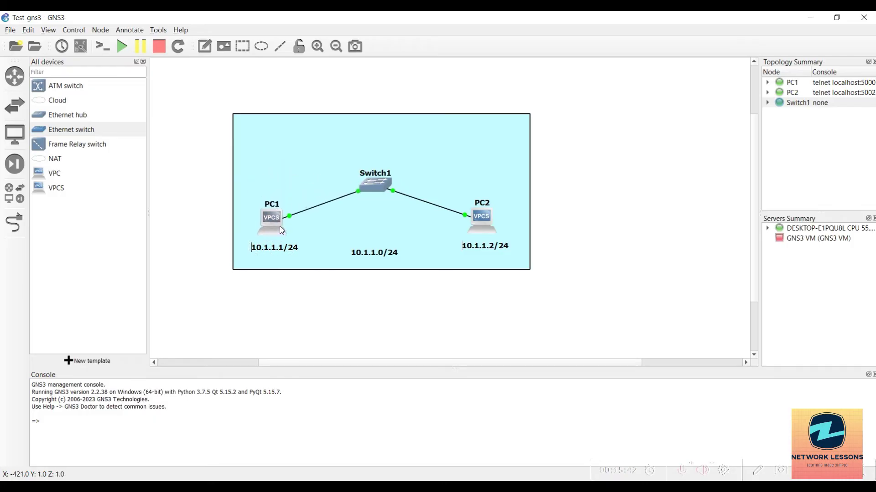
pyautogui.moveTo(244, 183)
pyautogui.mouseDown()
pyautogui.moveTo(290, 196)
pyautogui.moveTo(240, 185)
pyautogui.mouseUp()
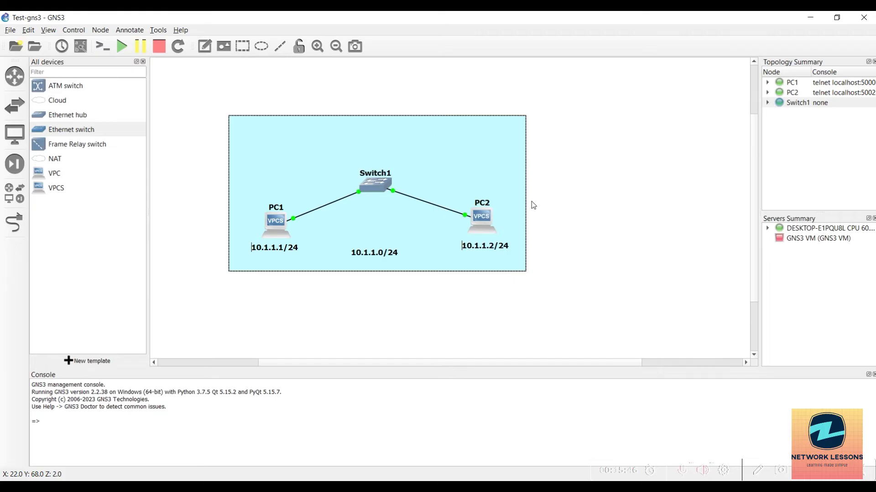
# Try aligning the nodes horizontally, then vertically, from PC1's node options
pyautogui.click(489, 229)
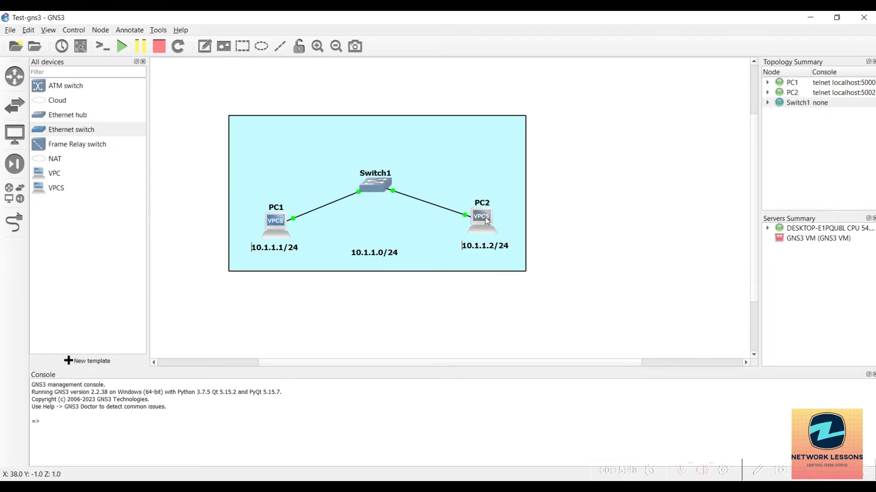
pyautogui.rightClick(274, 224)
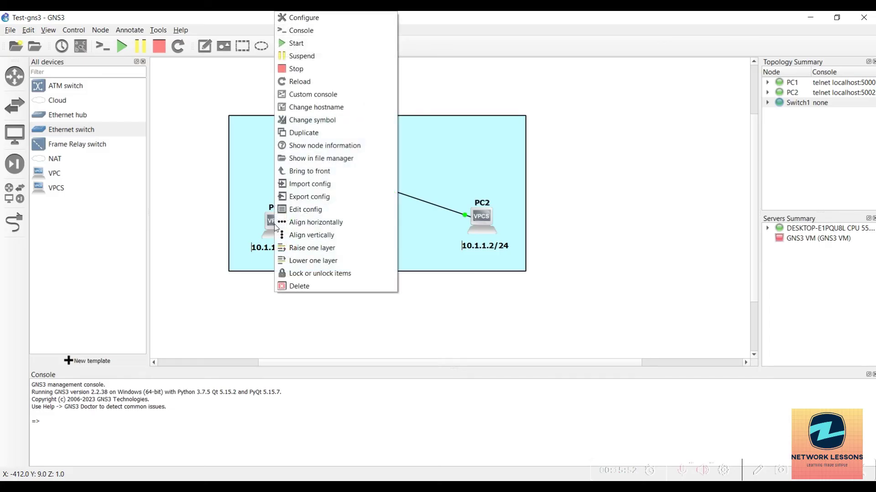
pyautogui.click(321, 223)
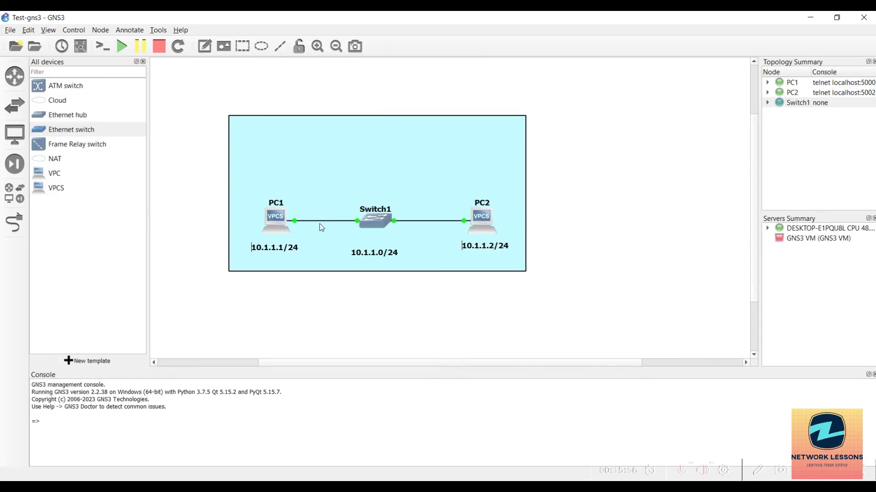
pyautogui.rightClick(374, 229)
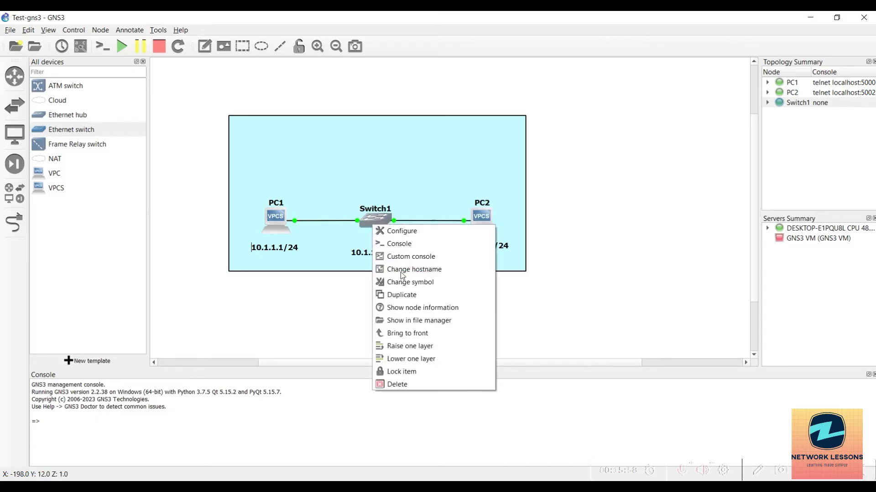
pyautogui.click(490, 213)
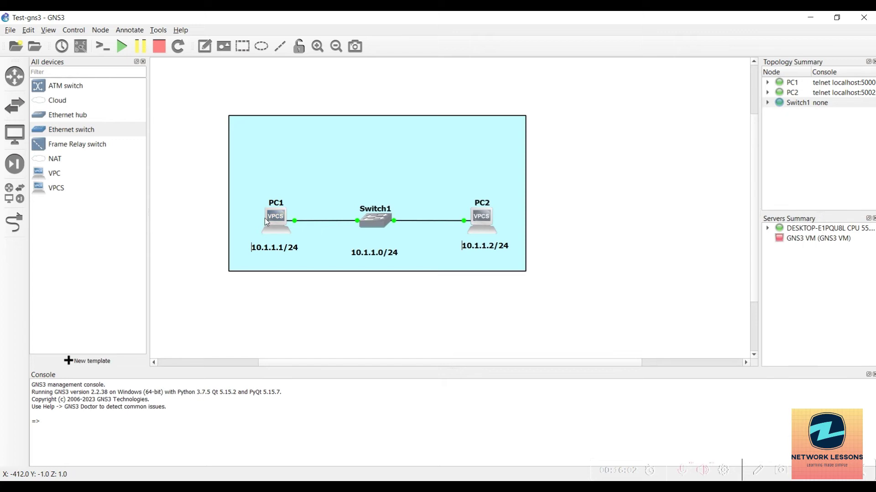
pyautogui.rightClick(277, 221)
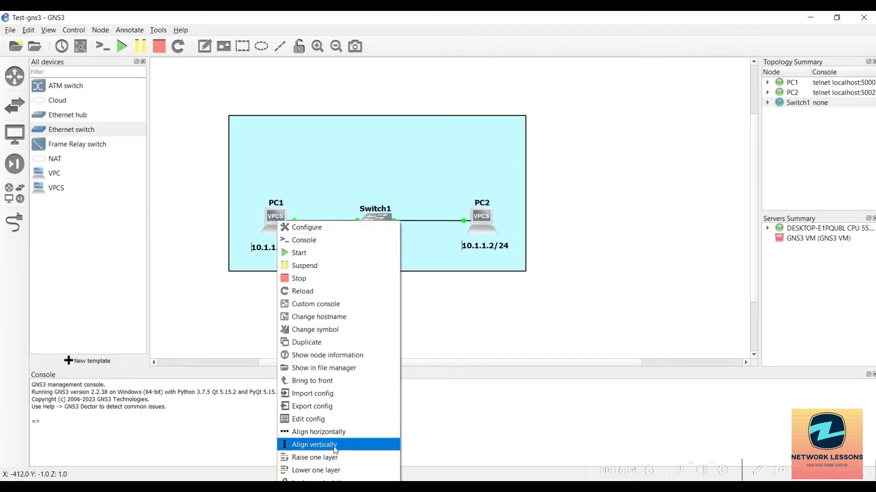
pyautogui.click(319, 445)
# Pull Switch1 and PC2 out of the stack and align the nodes horizontally
pyautogui.moveTo(483, 223); pyautogui.dragTo(483, 157)
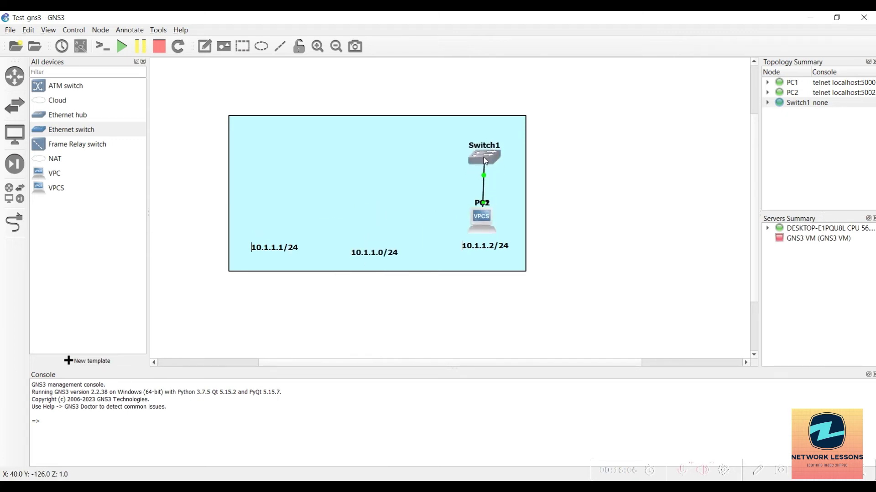
pyautogui.moveTo(486, 217); pyautogui.dragTo(471, 133)
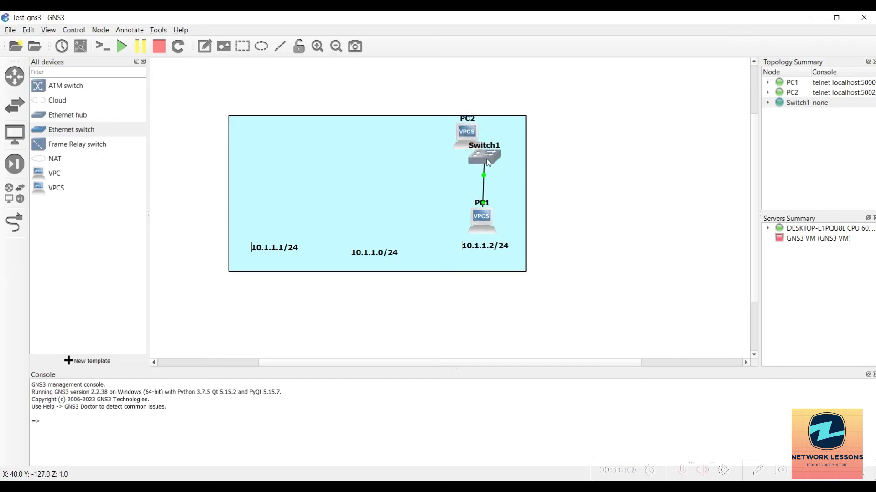
pyautogui.moveTo(488, 165); pyautogui.dragTo(473, 184)
pyautogui.moveTo(481, 218); pyautogui.dragTo(489, 214)
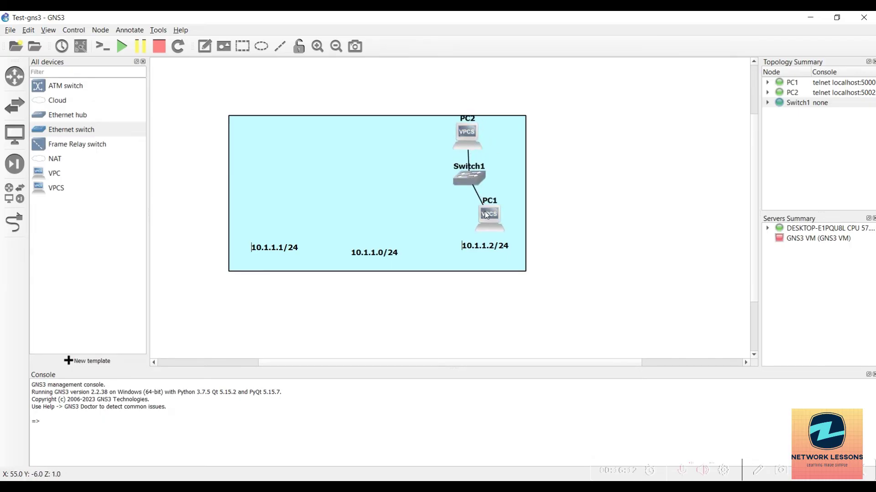
pyautogui.rightClick(486, 213)
pyautogui.click(529, 422)
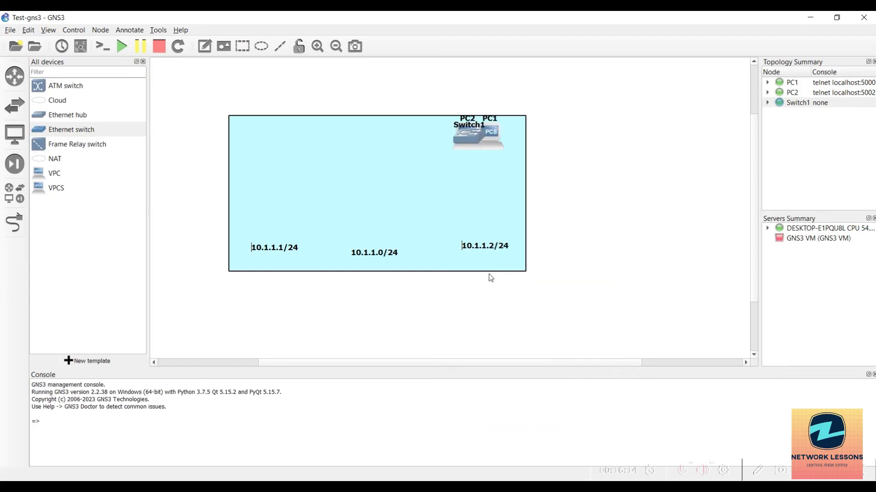
# Arrange PC1 and PC2 level on either side with Switch1 raised between them
pyautogui.moveTo(454, 149); pyautogui.dragTo(386, 209)
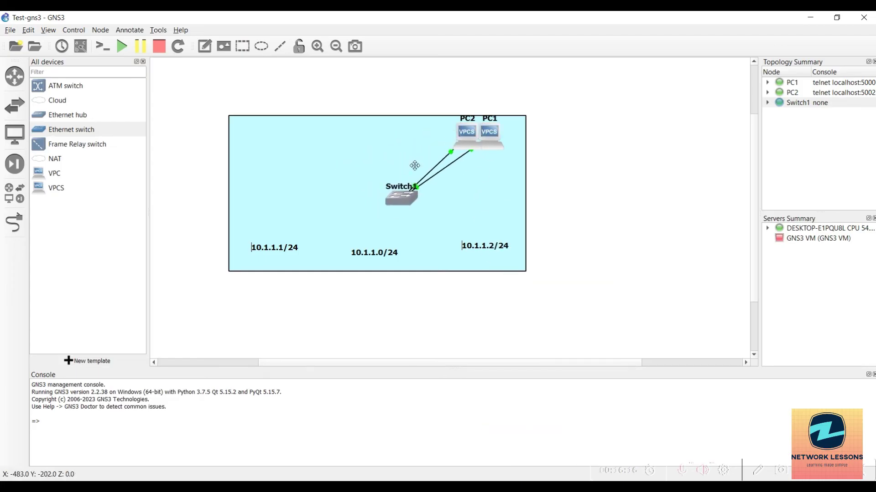
pyautogui.moveTo(462, 137); pyautogui.dragTo(483, 213)
pyautogui.moveTo(490, 145); pyautogui.dragTo(278, 223)
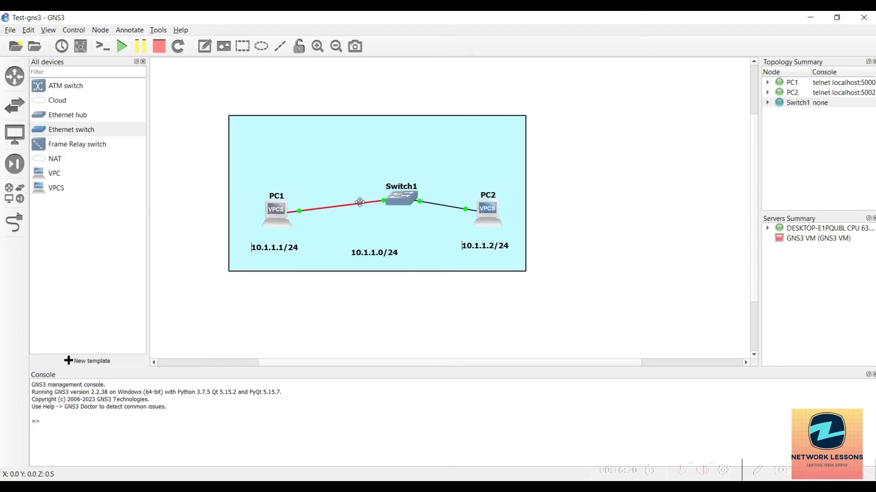
pyautogui.moveTo(395, 204); pyautogui.dragTo(379, 183)
# Lock all topology items, then zoom in three times and center the PC1–Switch1–PC2 diagram
pyautogui.click(297, 52)
pyautogui.click(485, 246)
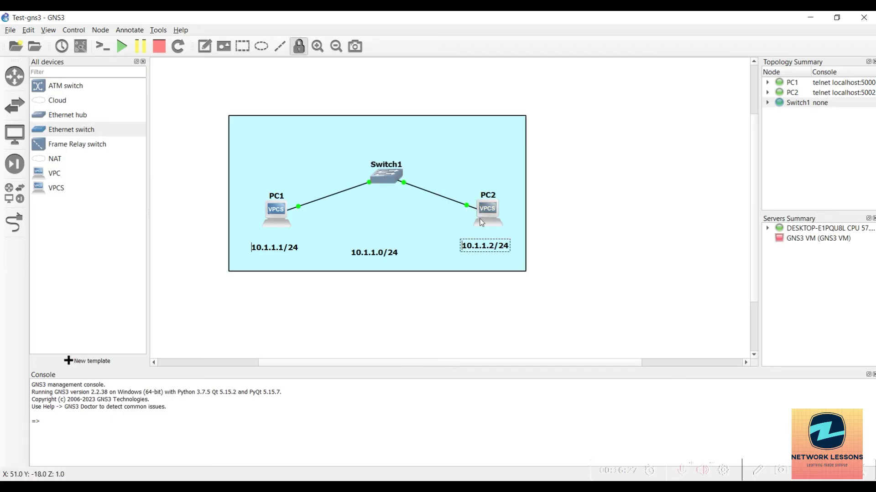
pyautogui.click(319, 49)
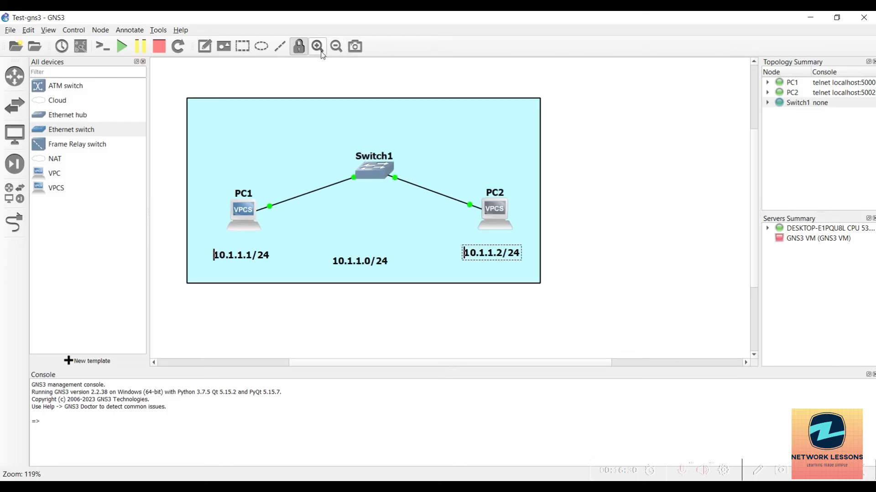
pyautogui.click(321, 50)
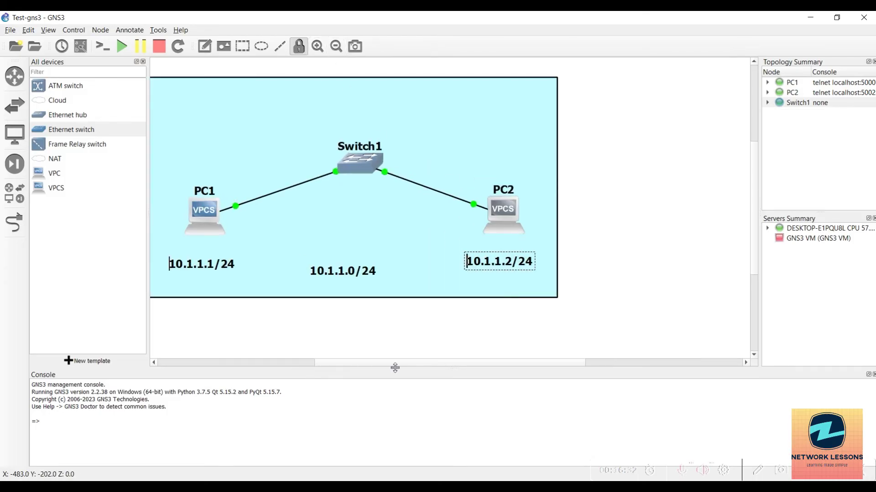
pyautogui.moveTo(374, 364); pyautogui.dragTo(342, 364)
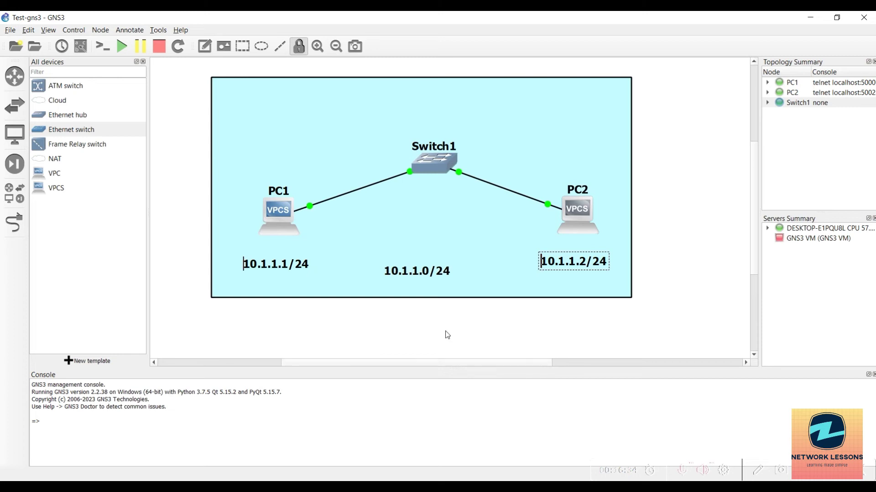
pyautogui.moveTo(755, 256); pyautogui.dragTo(755, 247)
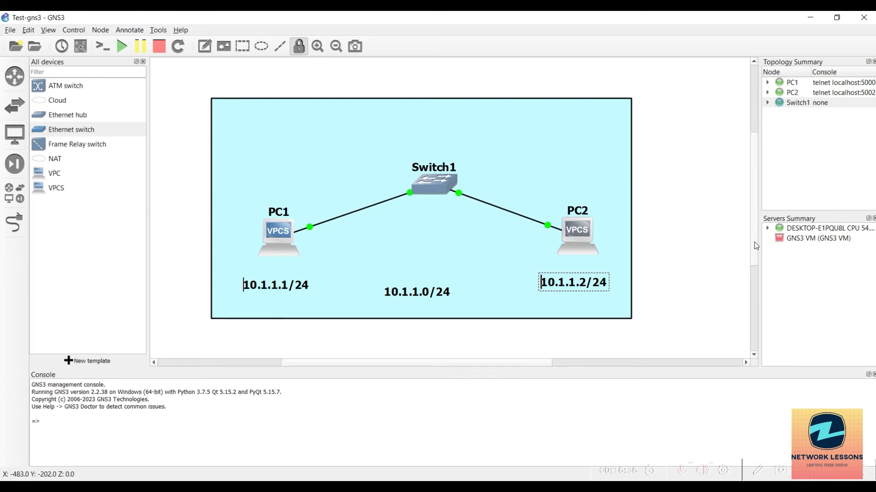
pyautogui.click(317, 46)
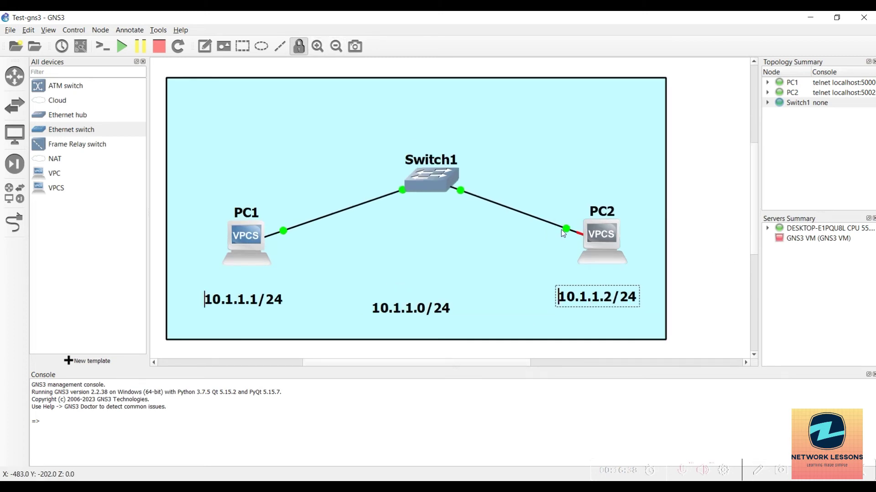
# Save a screenshot of the topology under the name 'Test topology'
pyautogui.click(354, 46)
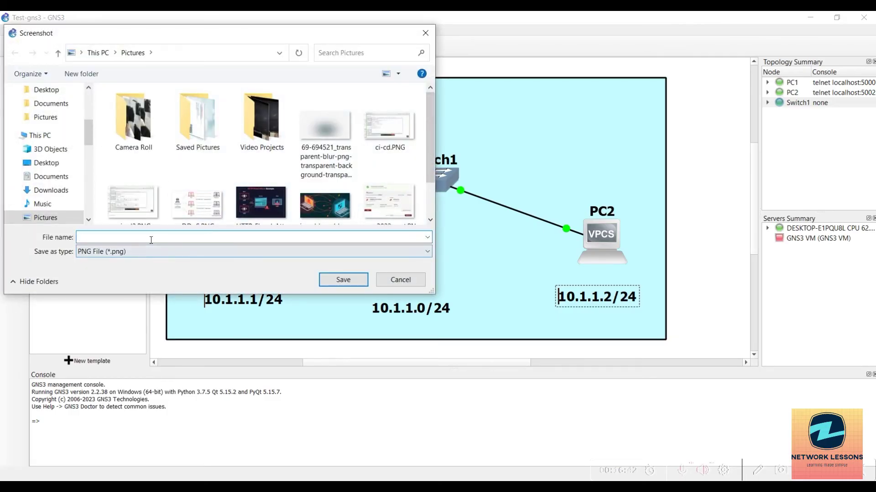
pyautogui.write('Test')
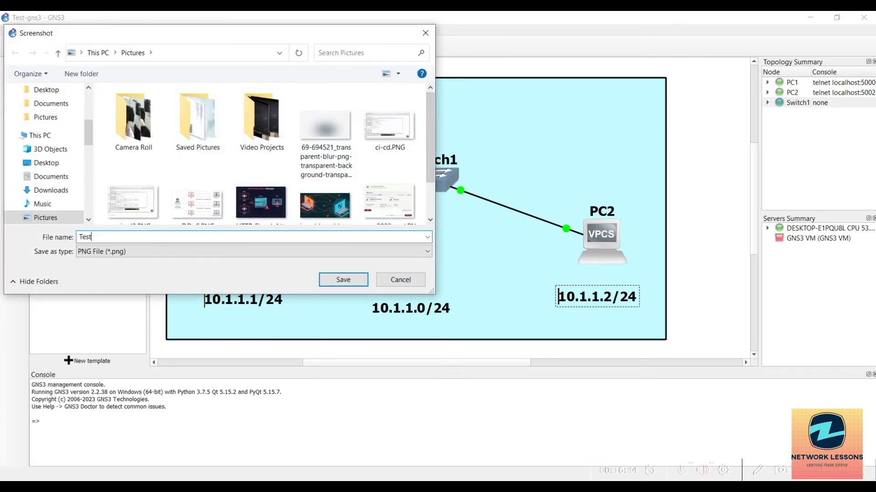
pyautogui.write(' topology')
pyautogui.press('Return')
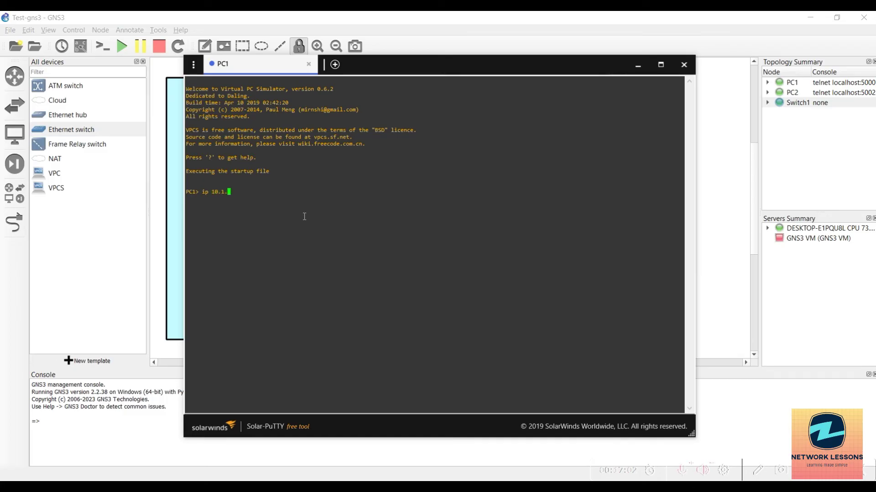
# Assign PC1 the address 10.1.1.1/24, then open a console session to PC2
pyautogui.write('10.1.1.1/24')
pyautogui.press('Return')
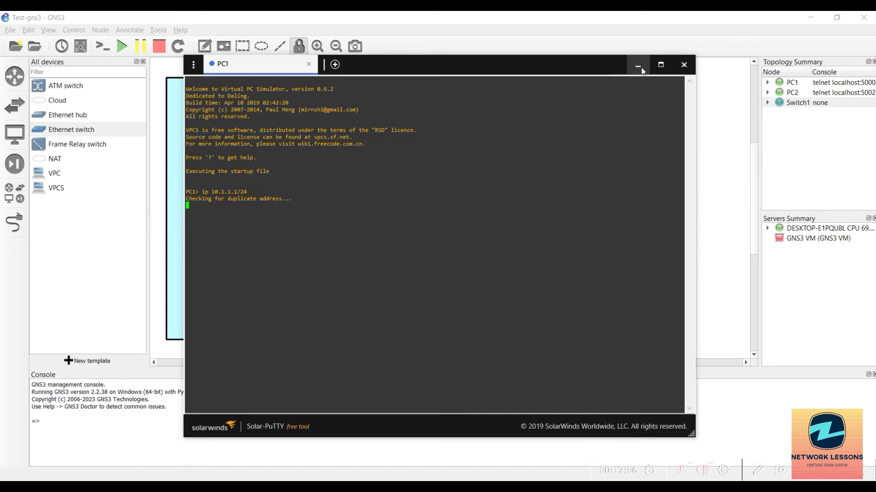
pyautogui.click(638, 67)
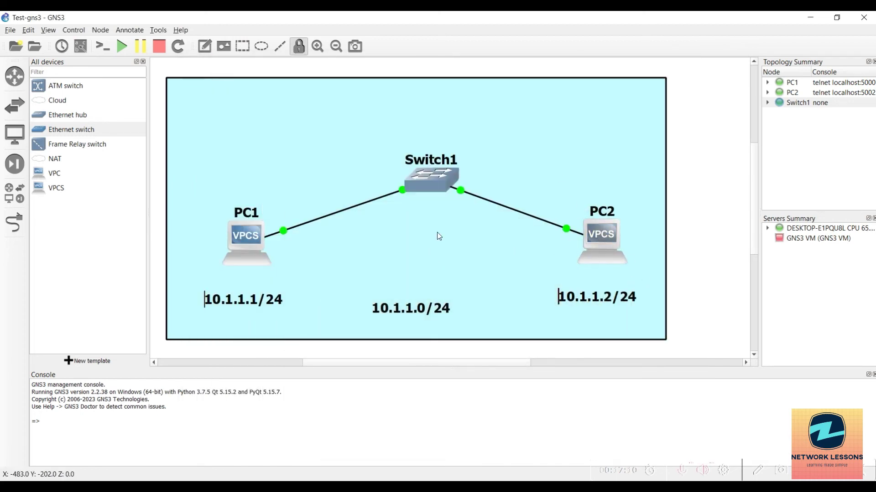
pyautogui.doubleClick(627, 258)
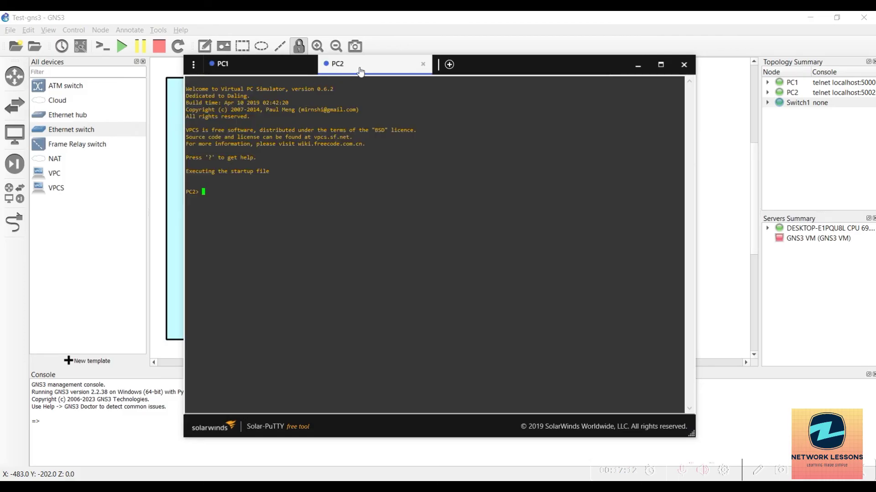
# Erase the stray text at the PC2> prompt and bring up the Solar-PuTTY main menu
pyautogui.rightClick(370, 68)
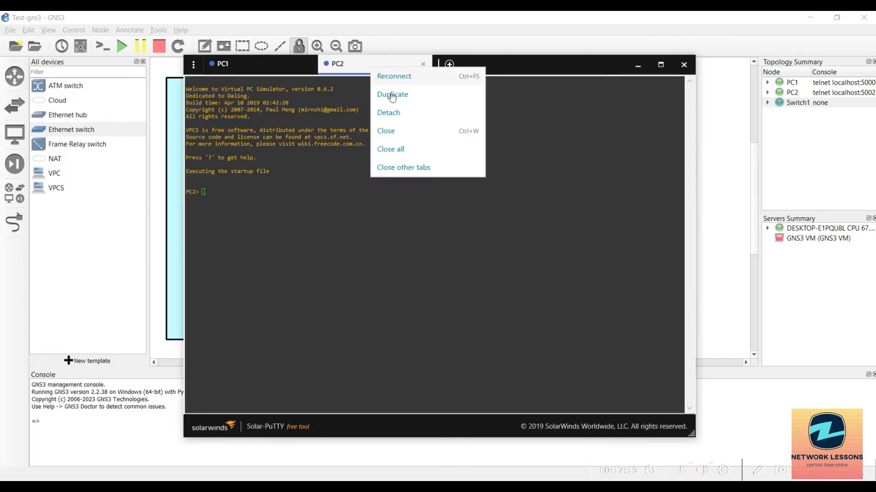
pyautogui.rightClick(323, 176)
pyautogui.press('BackSpace')
pyautogui.press('BackSpace')
pyautogui.press('BackSpace')
pyautogui.press('BackSpace')
pyautogui.press('BackSpace')
pyautogui.press('BackSpace')
pyautogui.press('BackSpace')
pyautogui.press('BackSpace')
pyautogui.press('BackSpace')
pyautogui.press('BackSpace')
pyautogui.press('BackSpace')
pyautogui.press('BackSpace')
pyautogui.press('BackSpace')
pyautogui.press('BackSpace')
pyautogui.press('BackSpace')
pyautogui.press('BackSpace')
pyautogui.press('BackSpace')
pyautogui.press('BackSpace')
pyautogui.press('BackSpace')
pyautogui.press('BackSpace')
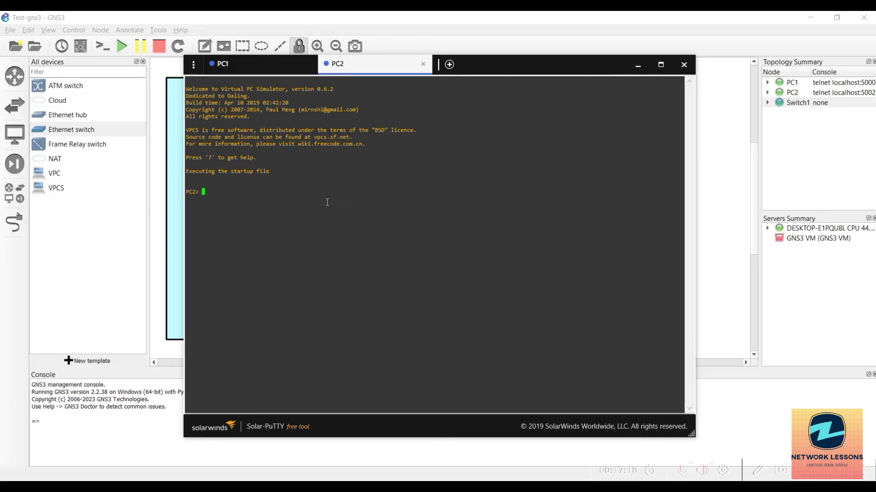
pyautogui.click(194, 65)
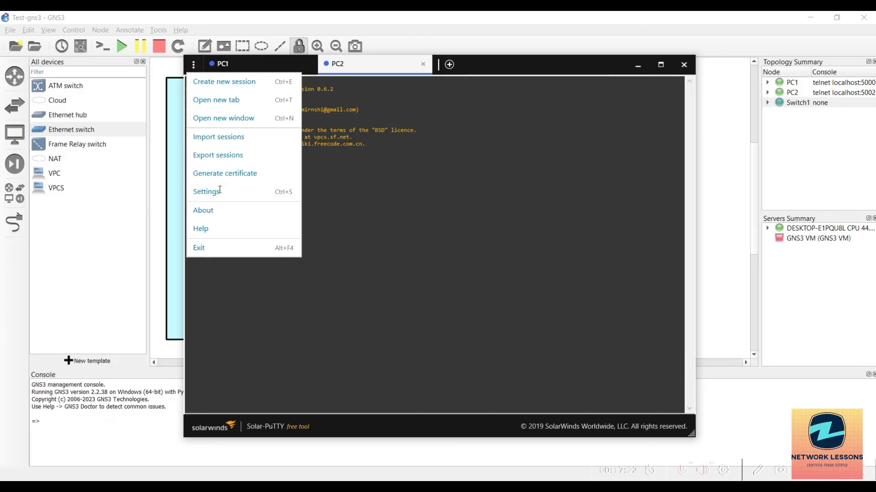
# Open Solar-PuTTY settings and go through Credentials, Tags and Scripts to the General page
pyautogui.click(220, 190)
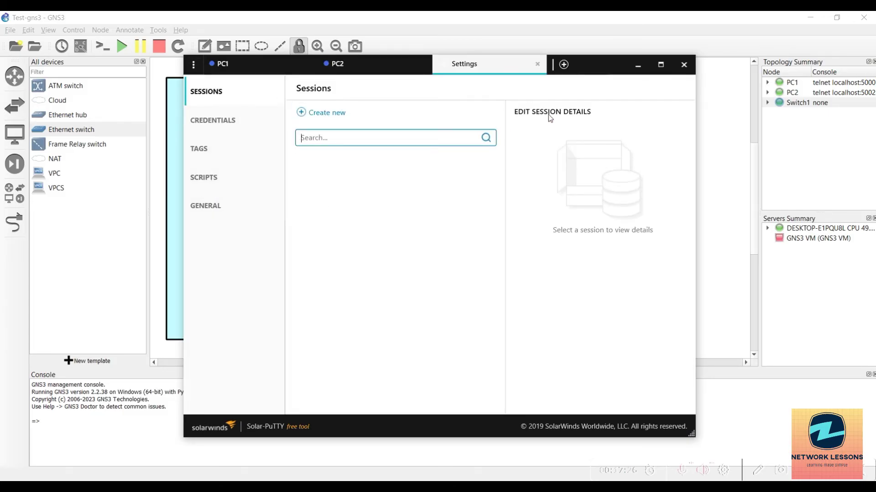
pyautogui.click(213, 124)
pyautogui.click(212, 149)
pyautogui.click(212, 179)
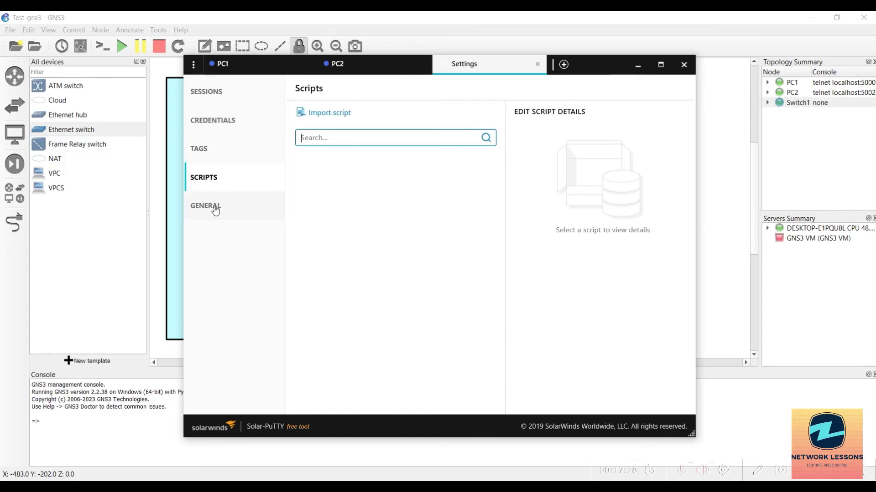
pyautogui.click(216, 210)
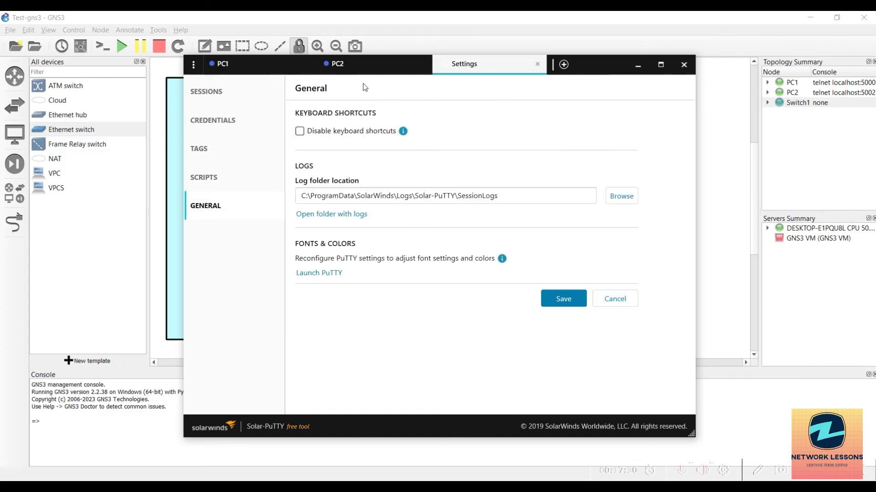
# Set the PuTTY terminal font to Consolas 20-point, then cancel the PuTTY Configuration
pyautogui.click(322, 273)
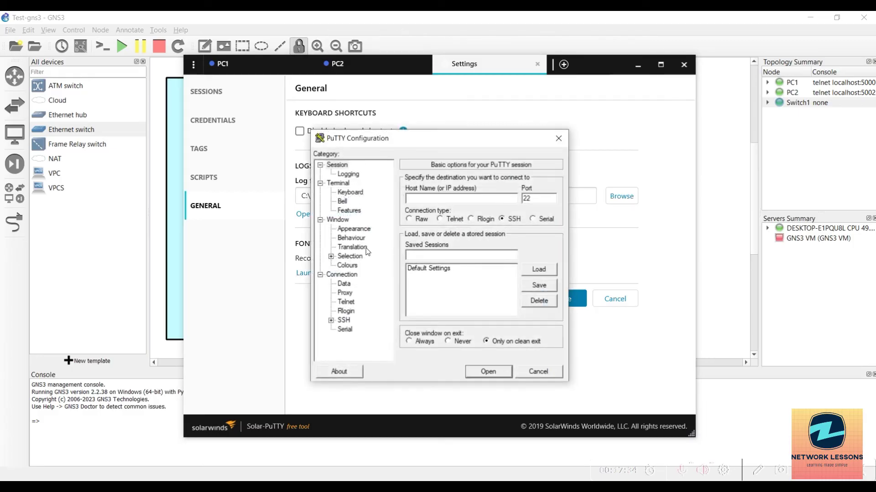
pyautogui.click(349, 229)
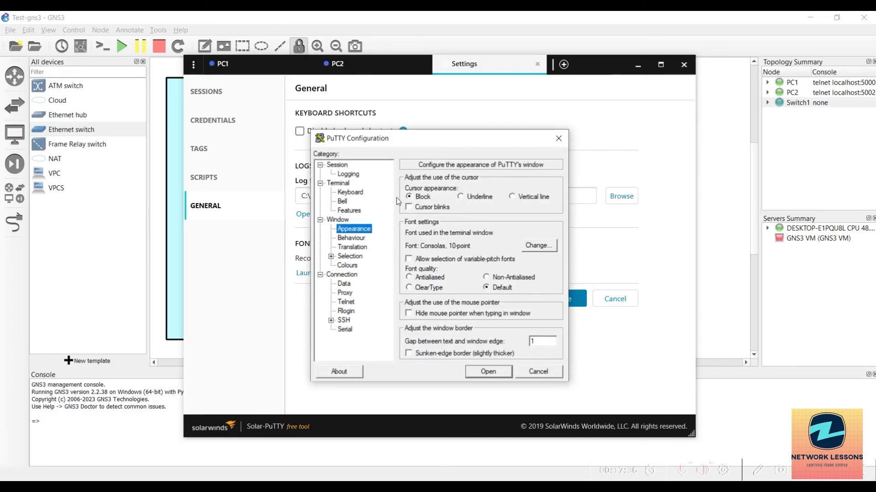
pyautogui.click(538, 246)
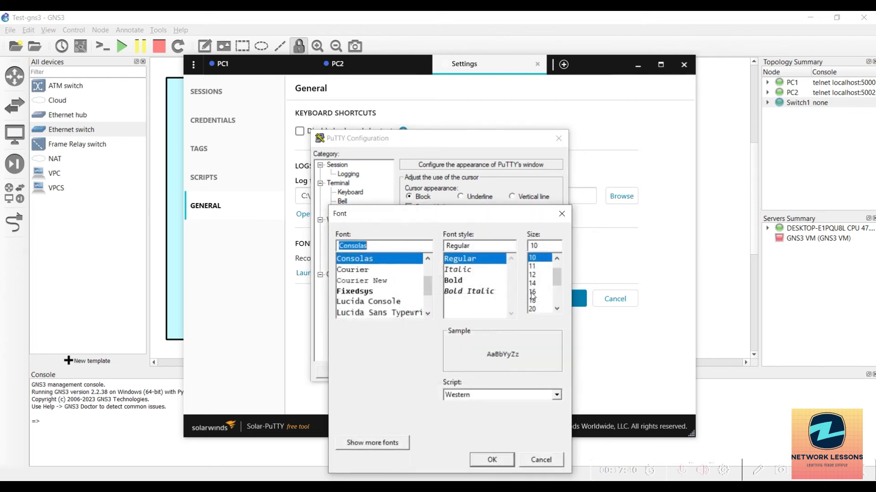
pyautogui.click(532, 309)
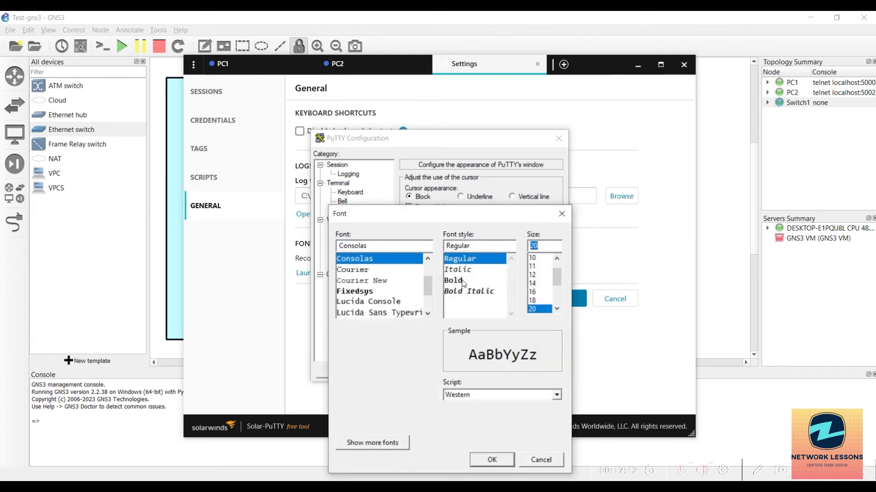
pyautogui.click(491, 460)
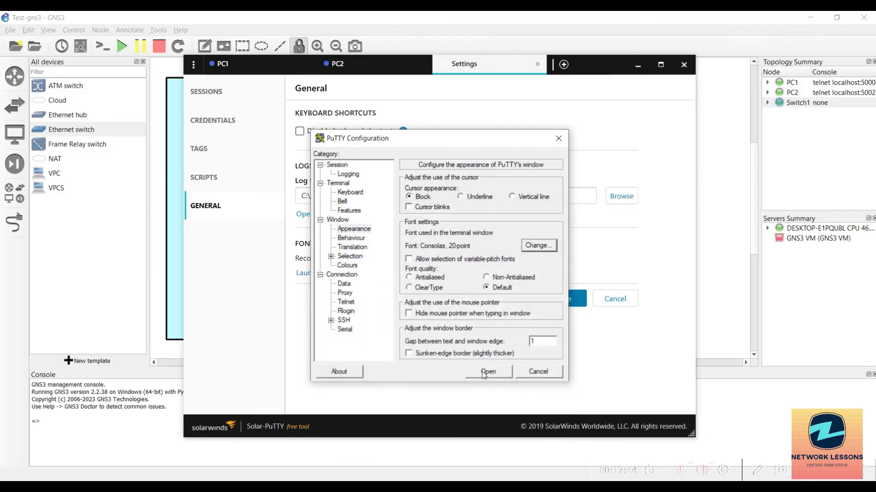
pyautogui.click(528, 372)
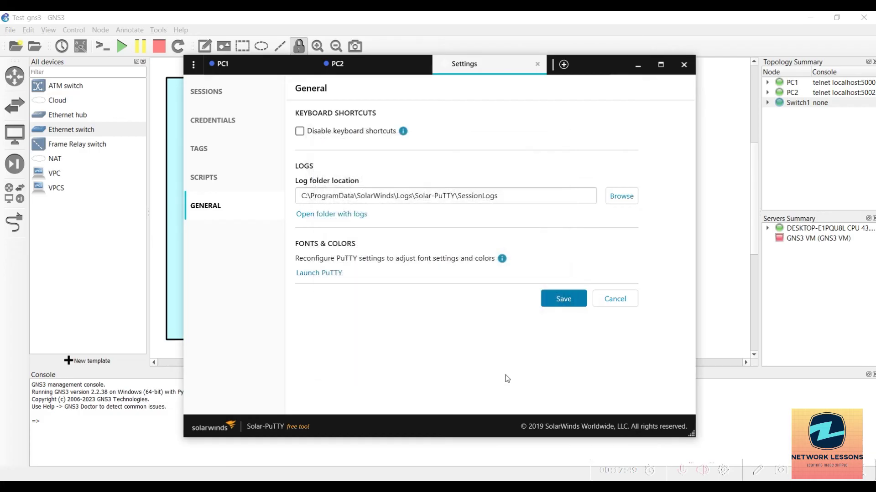
pyautogui.click(384, 68)
# Close the PC2 and PC1 Solar-PuTTY console windows
pyautogui.press('Return')
pyautogui.press('Return')
pyautogui.click(683, 64)
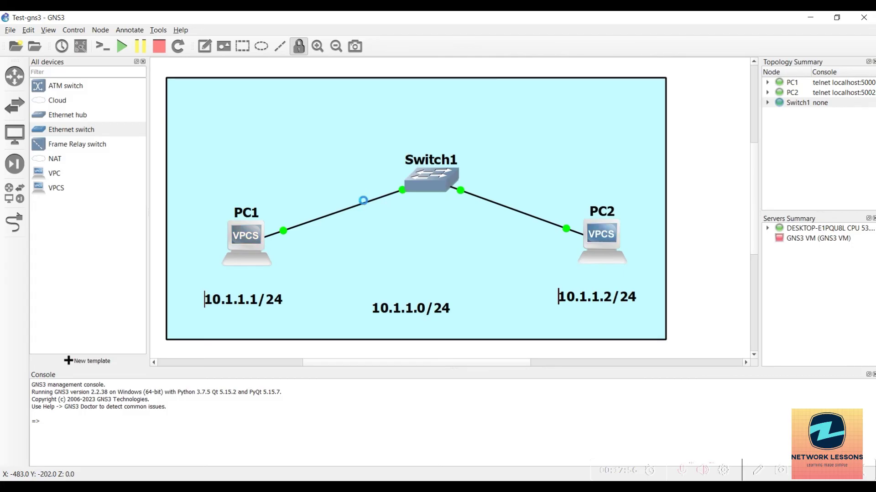
pyautogui.press('Return')
pyautogui.press('Return')
pyautogui.press('Return')
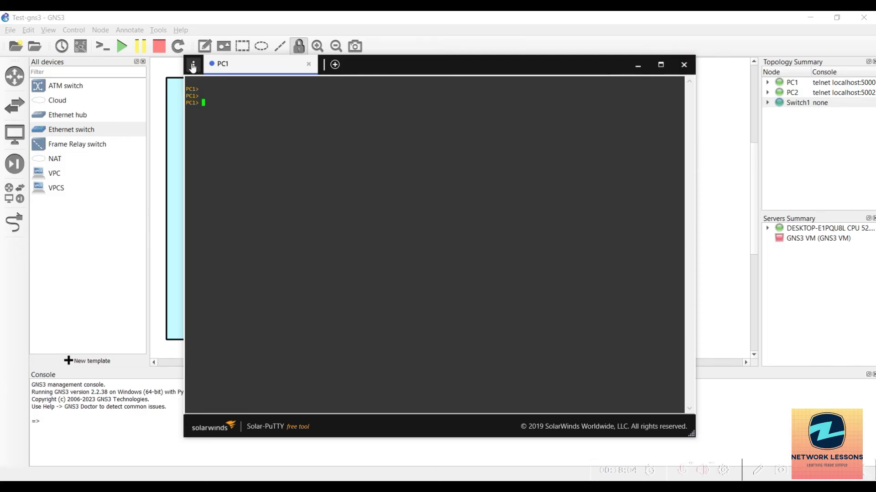
pyautogui.click(684, 65)
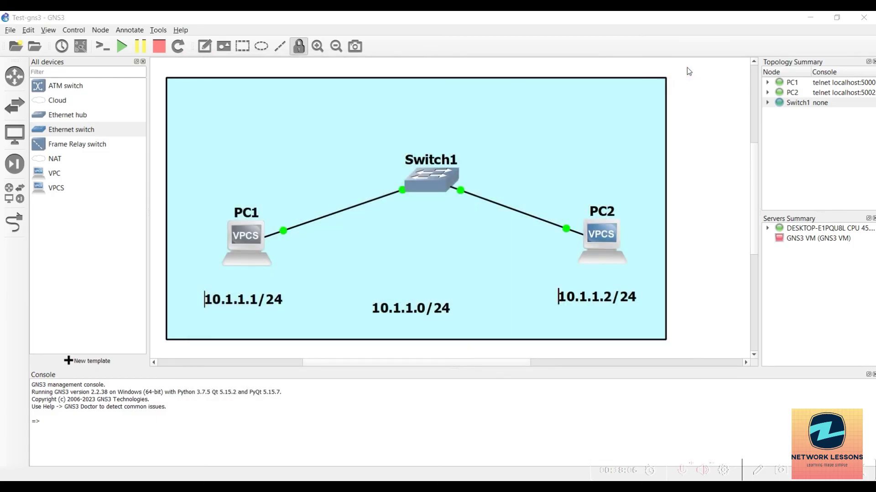
# Launch standalone PuTTY from the Start menu, then cancel its configuration dialog
pyautogui.press('super')
pyautogui.write('putty')
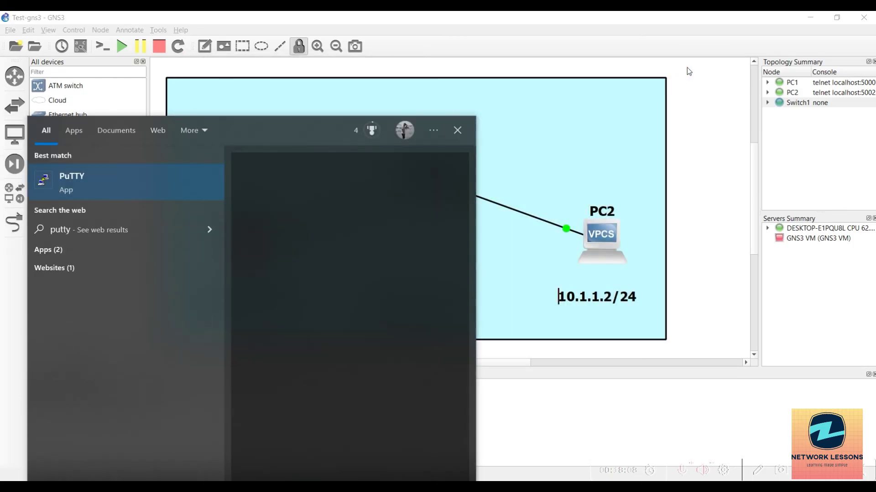
pyautogui.press('Return')
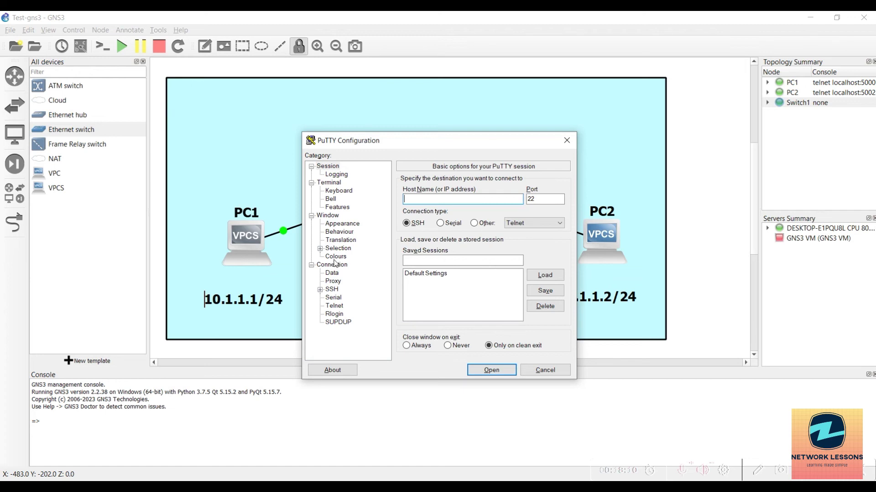
pyautogui.moveTo(405, 146); pyautogui.dragTo(465, 134)
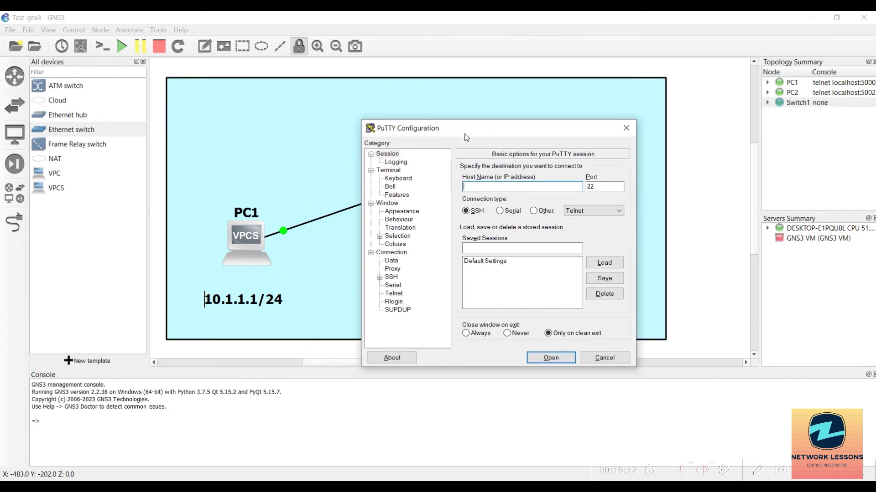
pyautogui.click(597, 358)
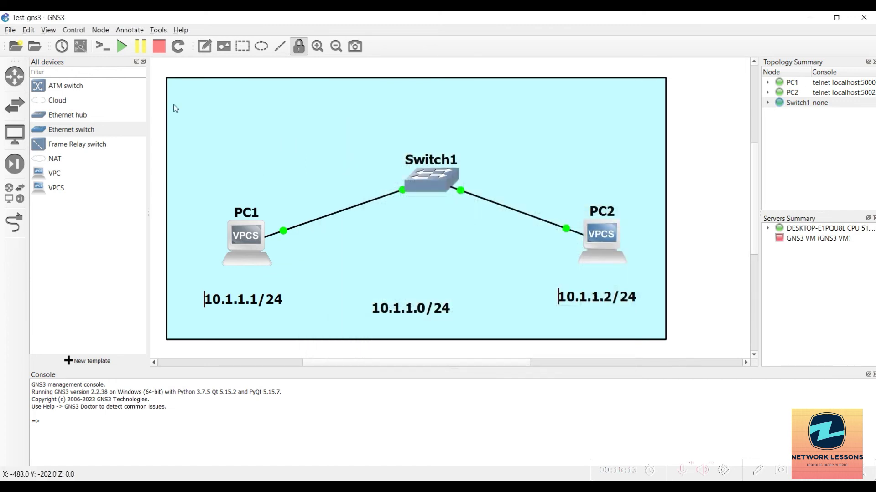
# In Preferences > VPCS nodes, edit the VPC template and keep its console type as telnet
pyautogui.click(33, 33)
pyautogui.click(49, 85)
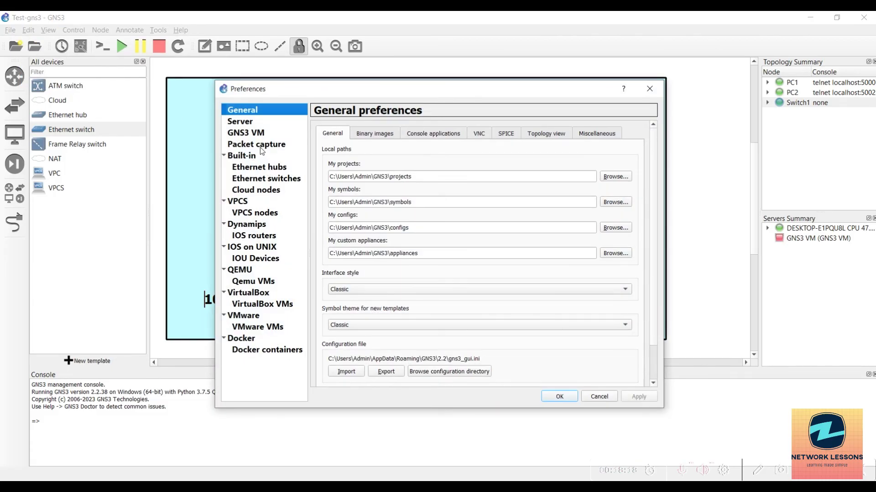
pyautogui.click(263, 214)
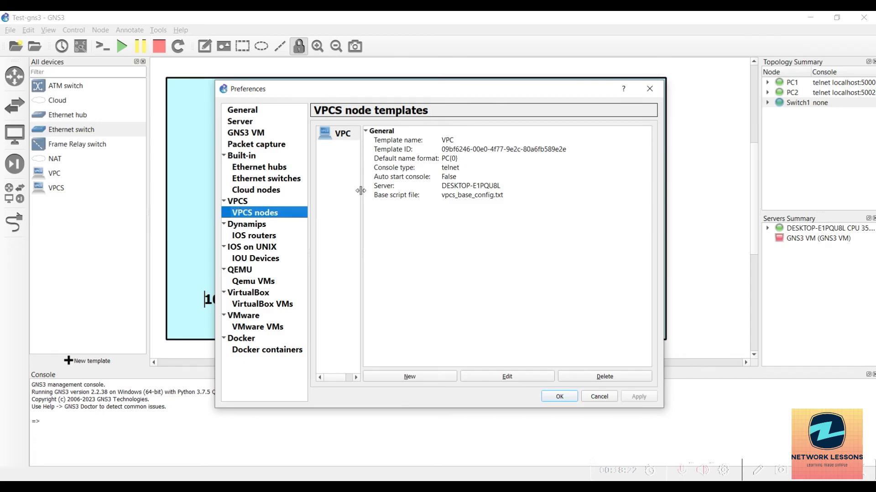
pyautogui.click(405, 171)
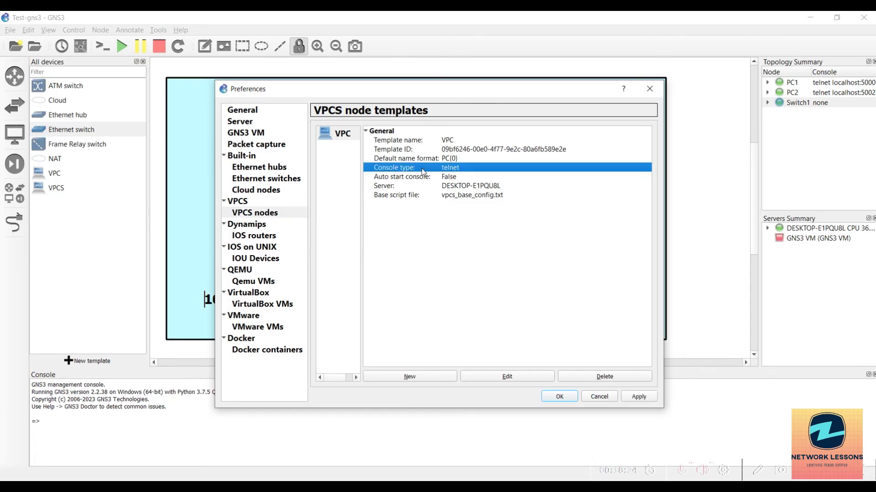
pyautogui.click(507, 377)
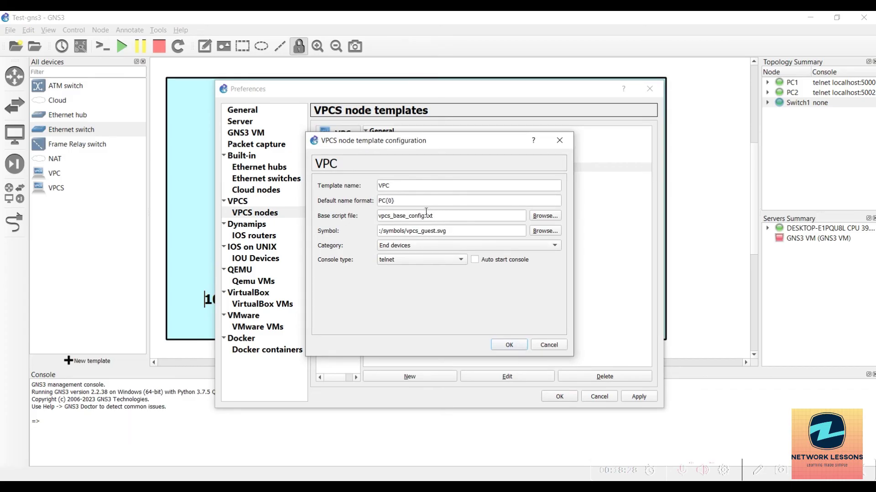
pyautogui.click(419, 264)
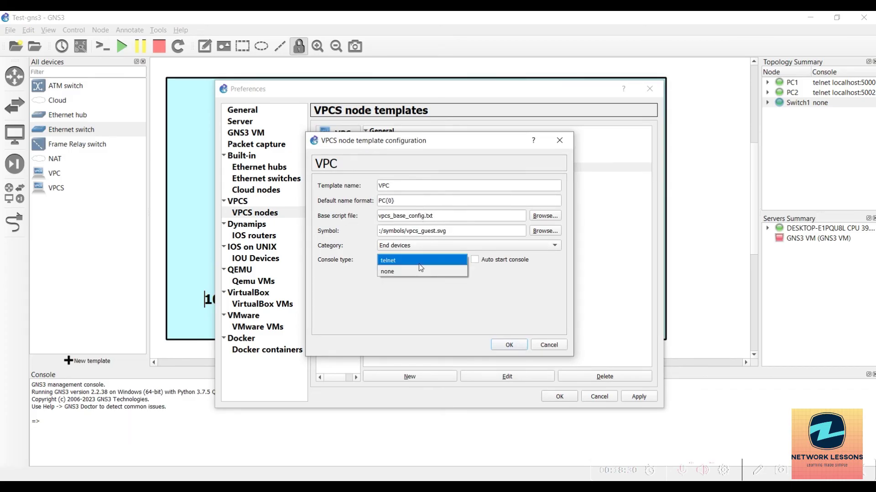
pyautogui.click(518, 344)
pyautogui.click(518, 345)
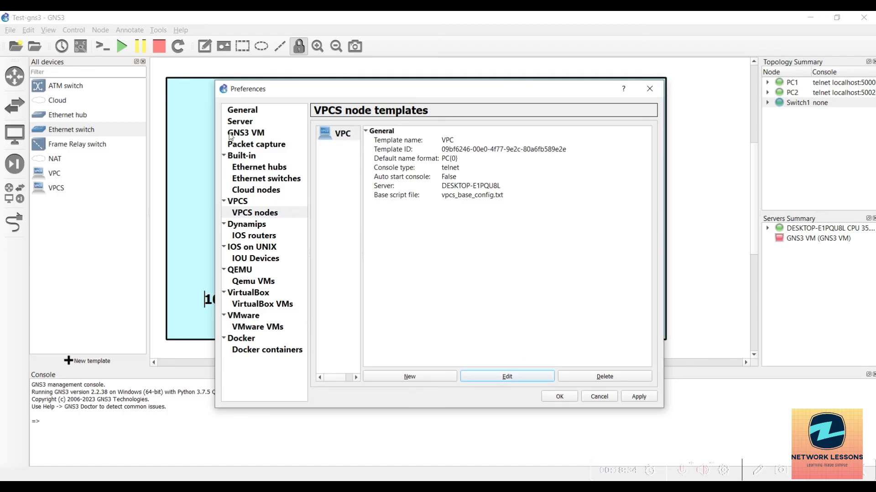
# Set the Telnet console application to PuTTY (normal standalone version), then apply and save Preferences
pyautogui.click(244, 113)
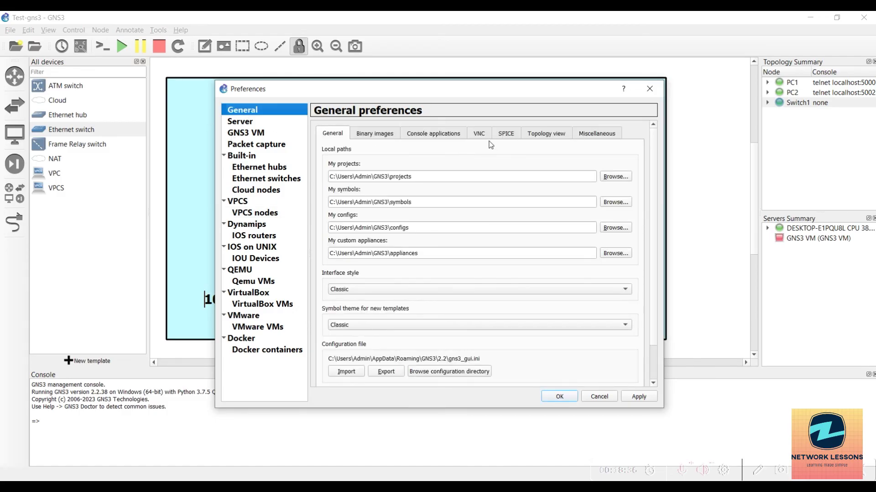
pyautogui.click(430, 141)
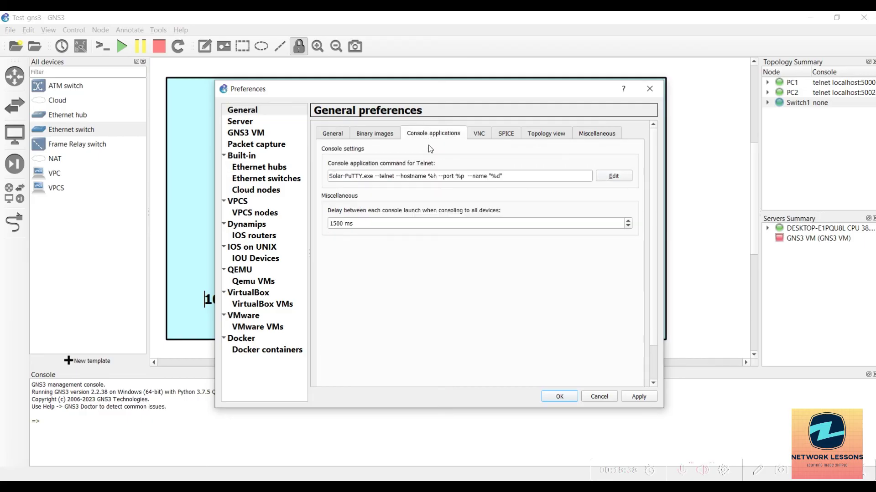
pyautogui.click(615, 178)
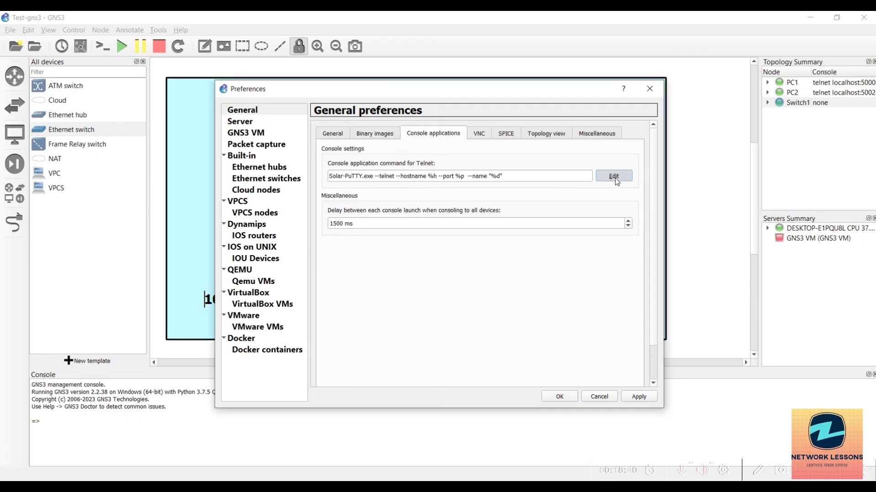
pyautogui.click(441, 170)
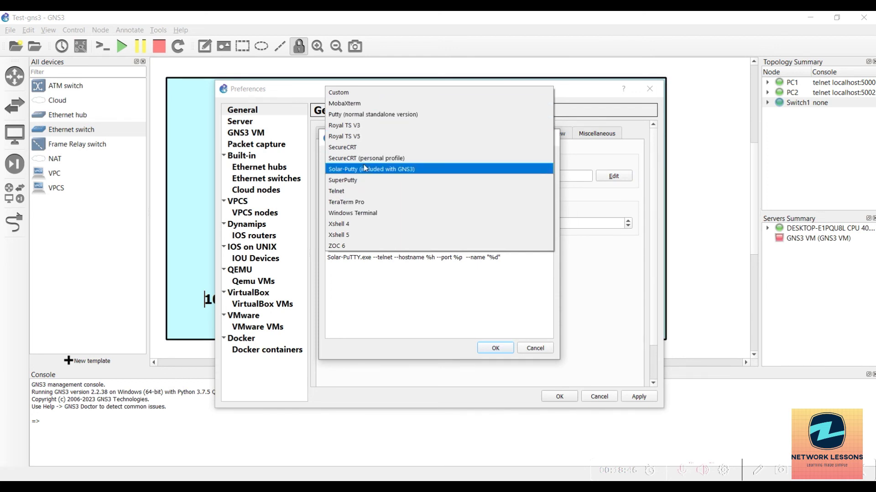
pyautogui.click(355, 118)
pyautogui.click(496, 347)
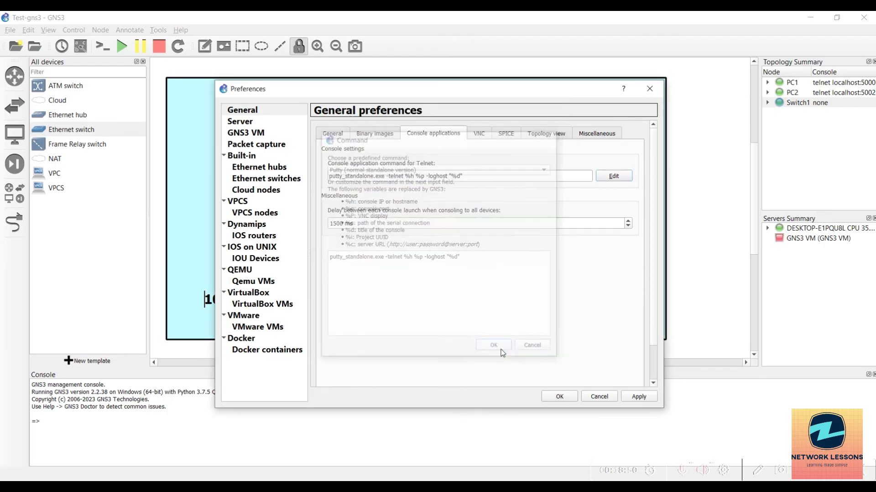
pyautogui.click(628, 398)
pyautogui.click(559, 396)
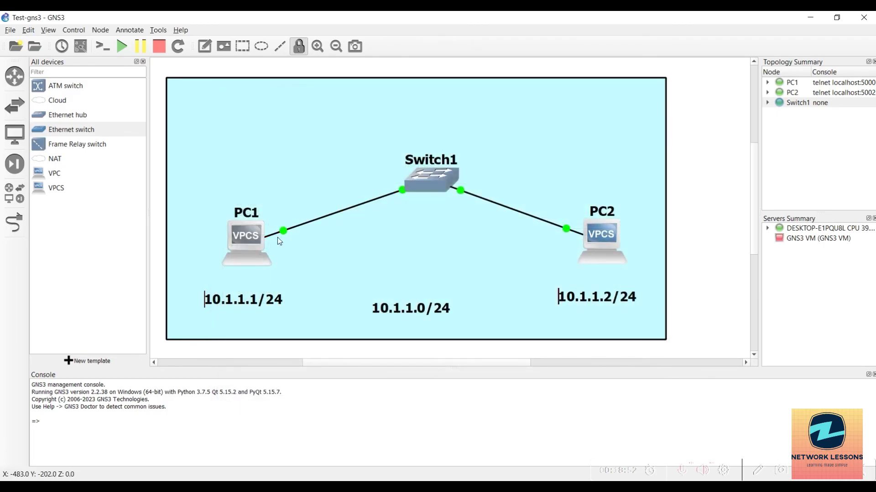
# Open PC1's console in PuTTY and enlarge its font to Consolas 16-point
pyautogui.doubleClick(253, 244)
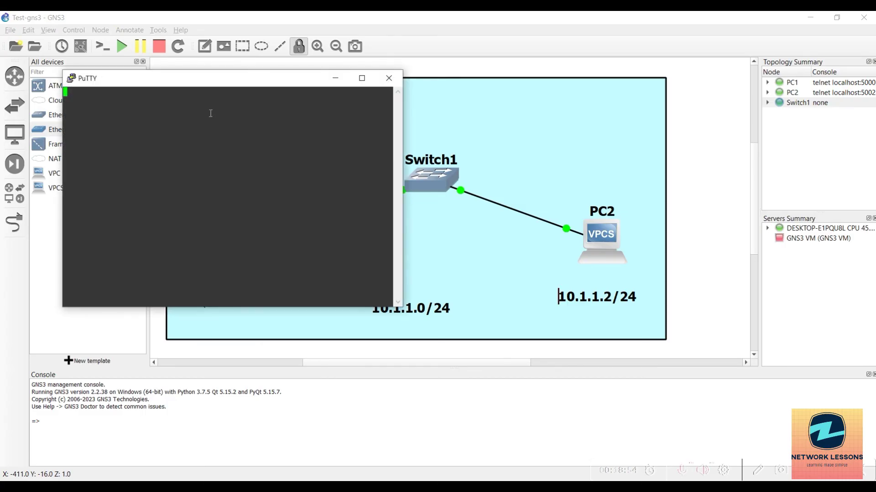
pyautogui.moveTo(197, 82); pyautogui.dragTo(388, 97)
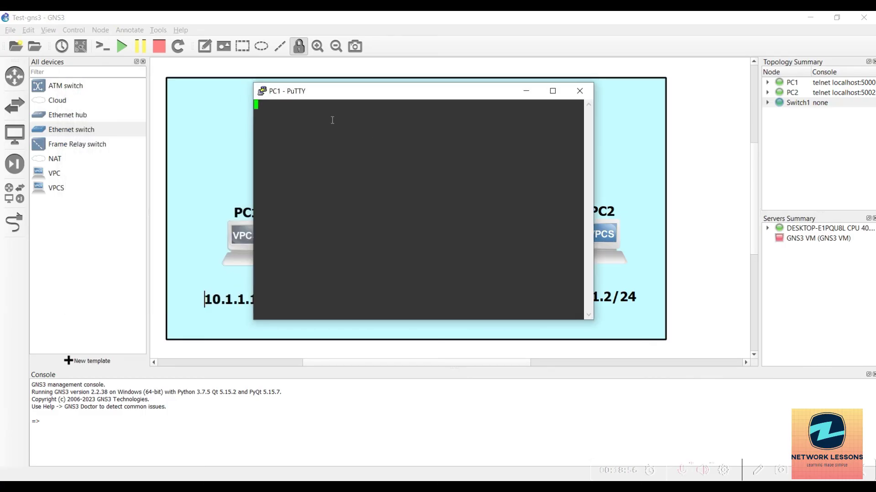
pyautogui.press('Return')
pyautogui.rightClick(279, 91)
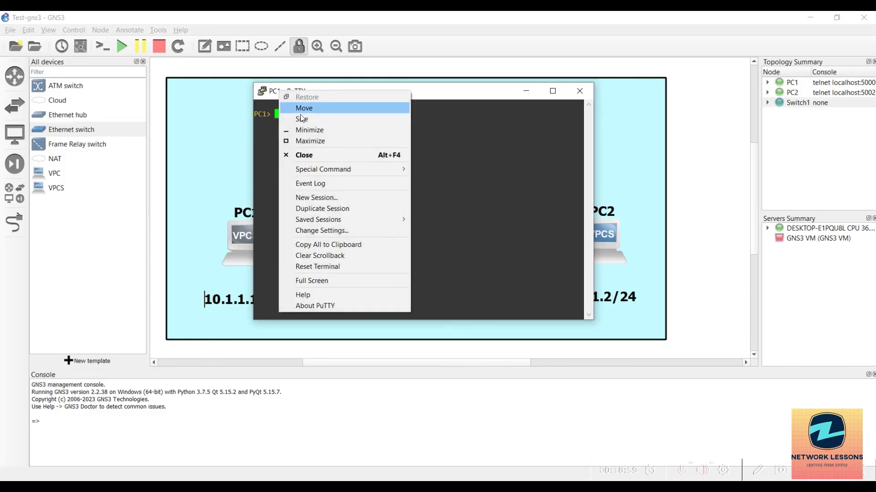
pyautogui.click(321, 231)
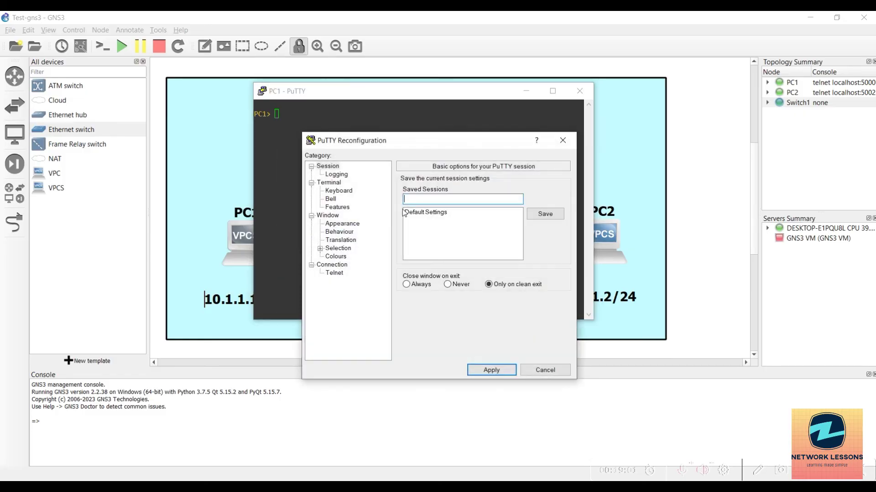
pyautogui.click(340, 224)
pyautogui.click(547, 252)
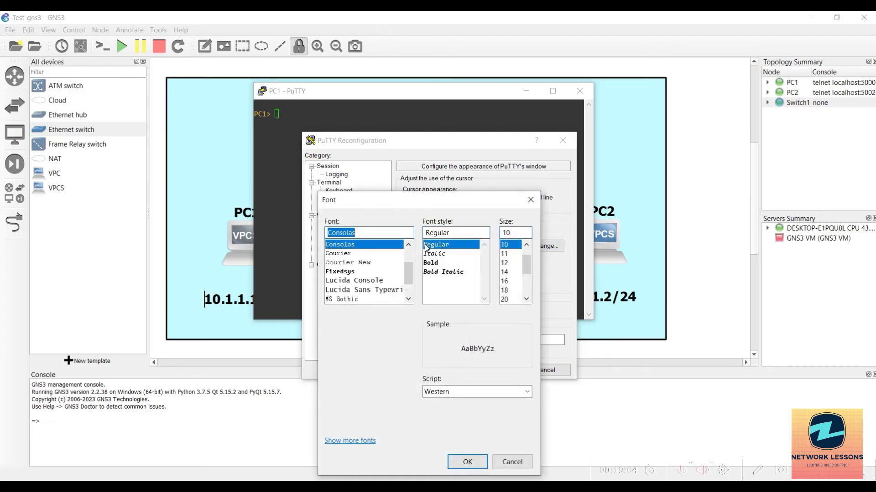
pyautogui.click(509, 282)
pyautogui.click(466, 462)
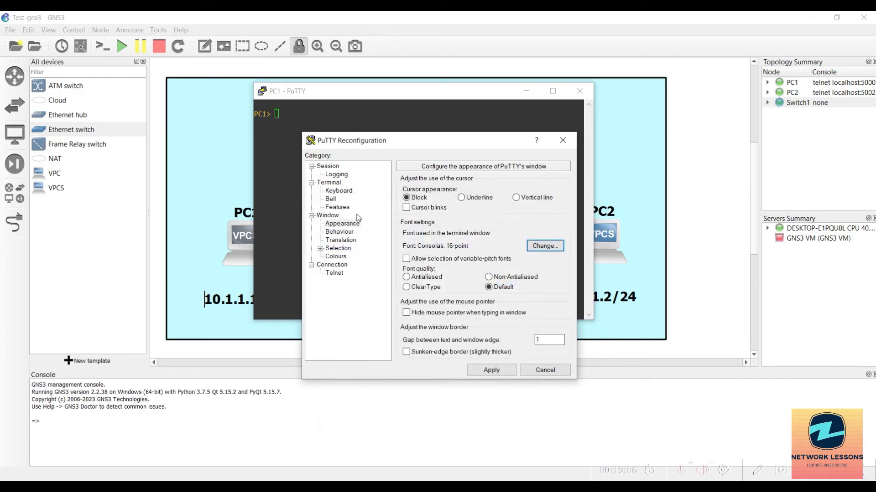
pyautogui.click(491, 370)
# Move PC1's console aside and open a console to PC2
pyautogui.moveTo(343, 96); pyautogui.dragTo(250, 86)
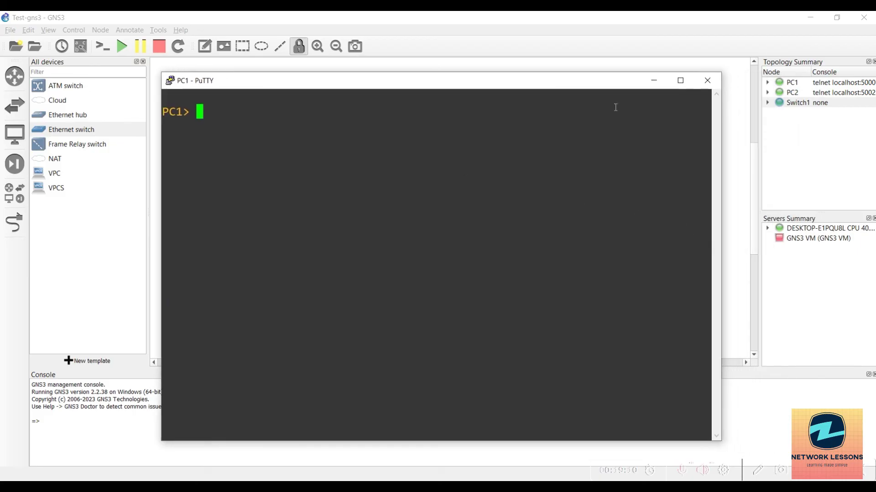
pyautogui.moveTo(590, 86); pyautogui.dragTo(453, 68)
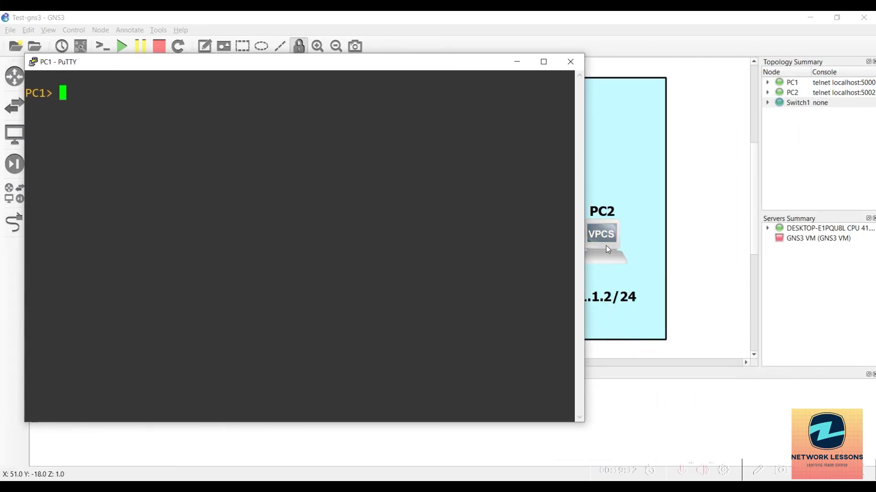
pyautogui.doubleClick(606, 246)
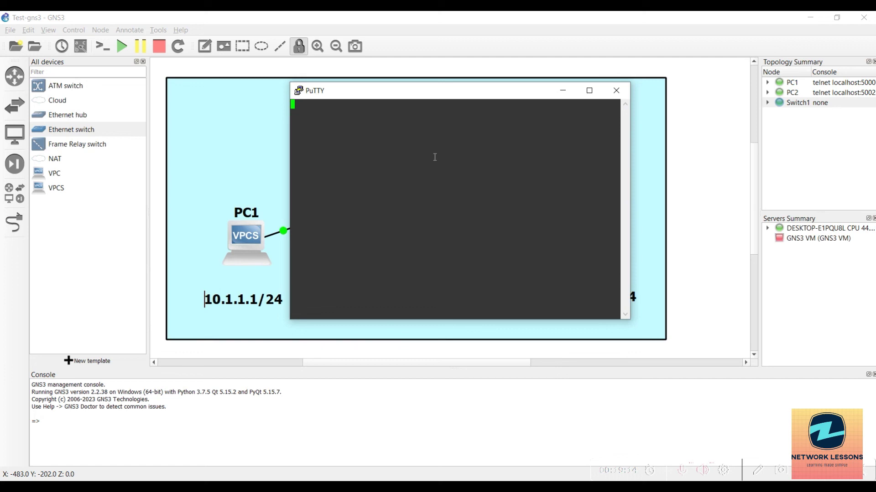
# Change PC2's PuTTY console font to Consolas 16-point and apply it
pyautogui.rightClick(338, 91)
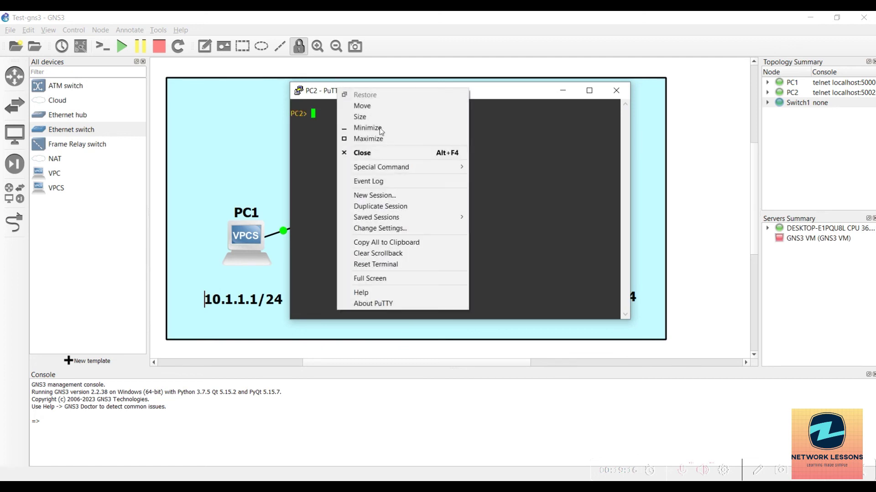
pyautogui.click(431, 224)
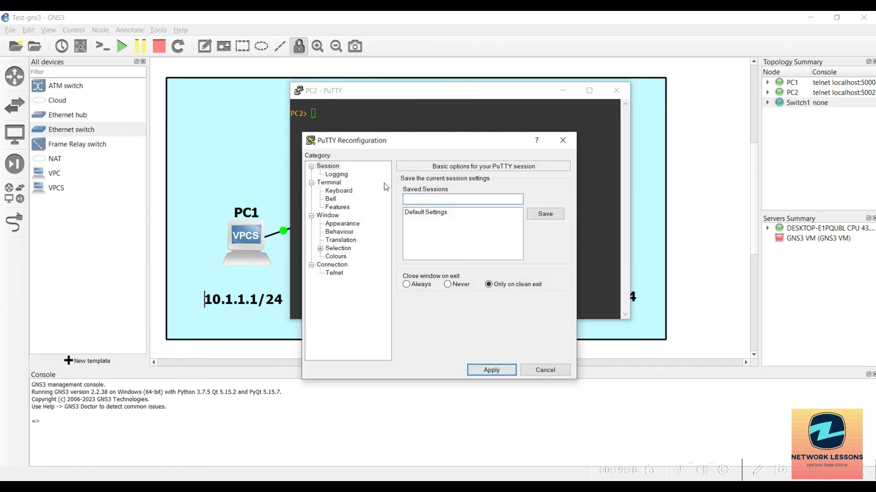
pyautogui.click(343, 223)
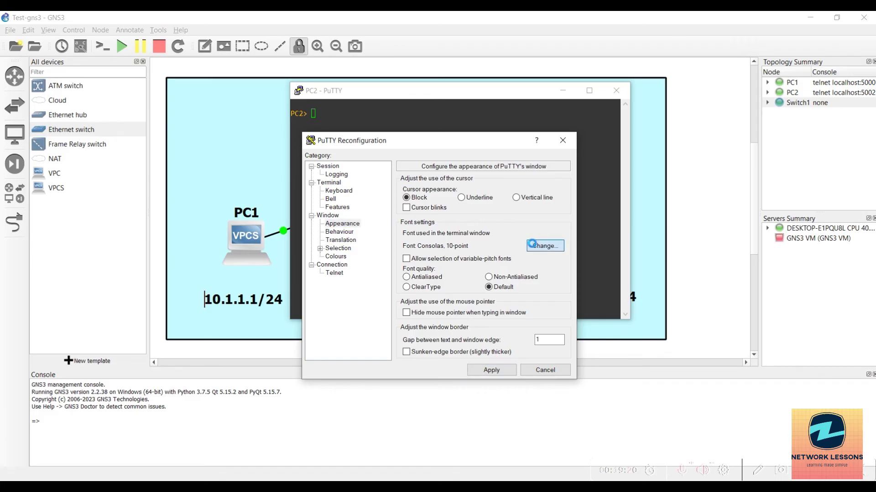
pyautogui.click(545, 246)
pyautogui.click(509, 282)
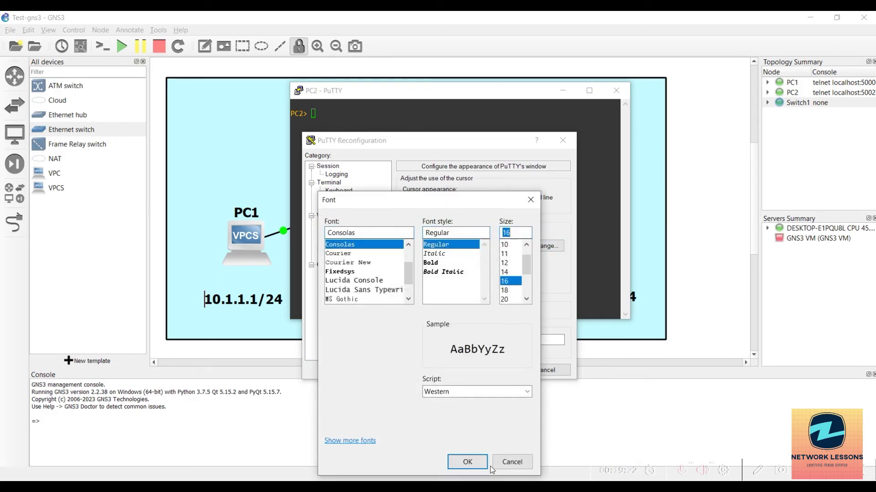
pyautogui.click(466, 462)
pyautogui.click(506, 371)
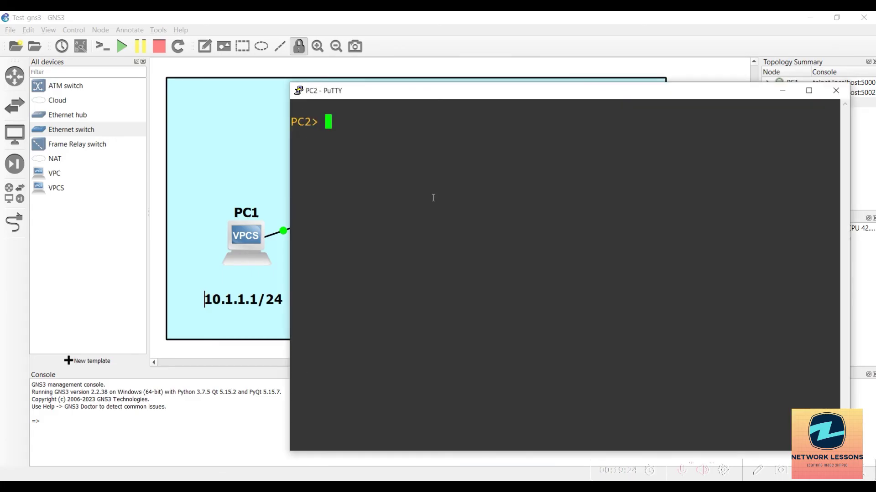
# Bring PC1's console window back to the front
pyautogui.click(423, 442)
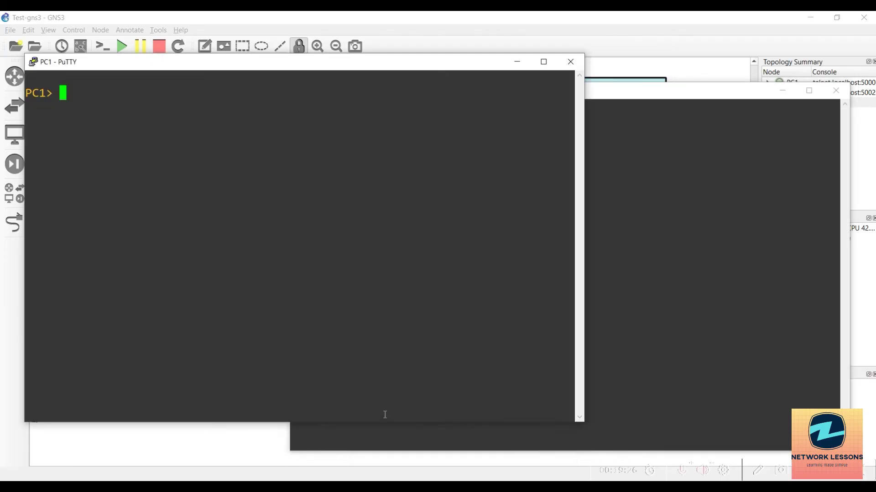
pyautogui.click(749, 161)
pyautogui.click(140, 181)
# On PC1, view the ip command help and show ip, highlighting 10.1.1.1/24
pyautogui.write('ip')
pyautogui.press('Return')
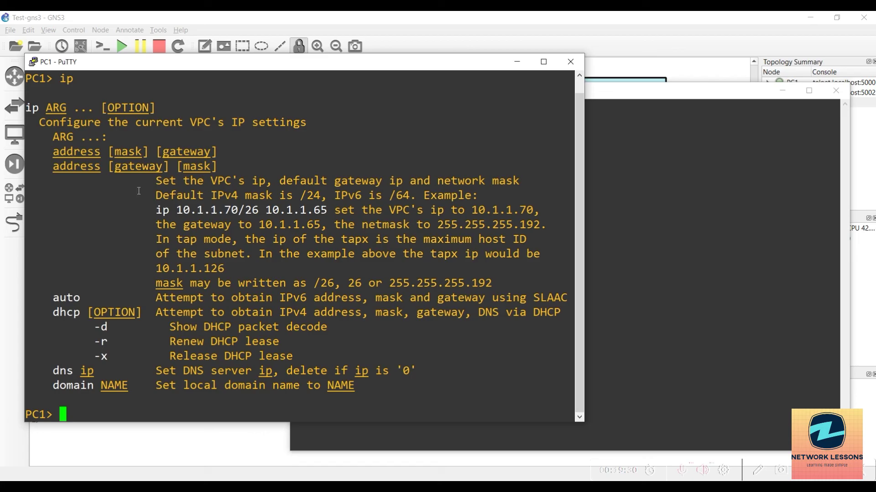
pyautogui.write('show ip')
pyautogui.press('Return')
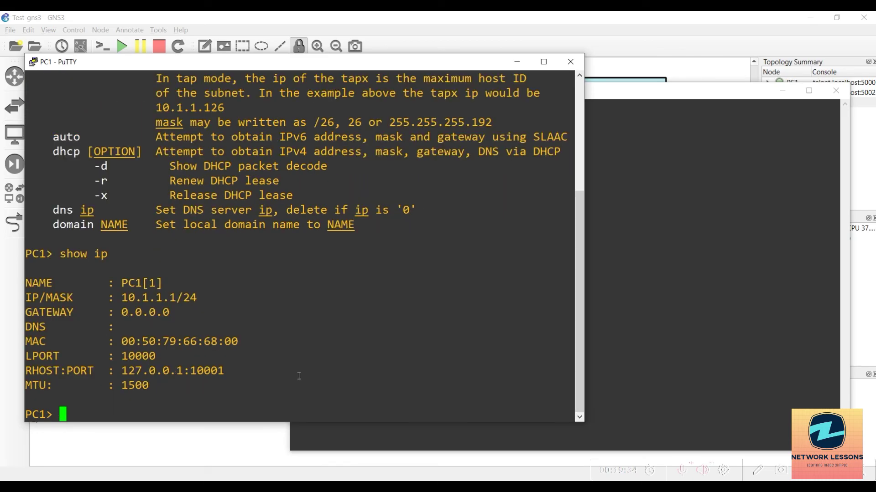
pyautogui.moveTo(204, 297); pyautogui.dragTo(125, 300)
# On PC2, check show ip, then set address 10.1.1.2/24 with gateway 10.1.1.100
pyautogui.click(746, 311)
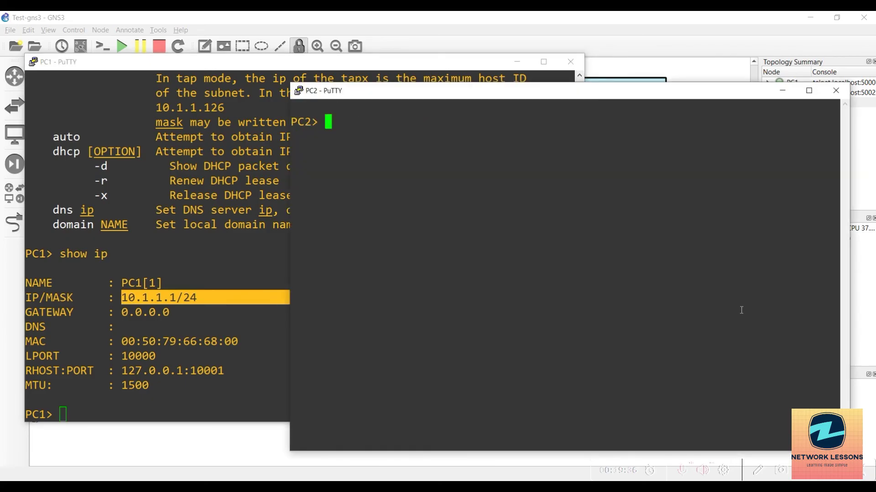
pyautogui.write('show ip')
pyautogui.press('Return')
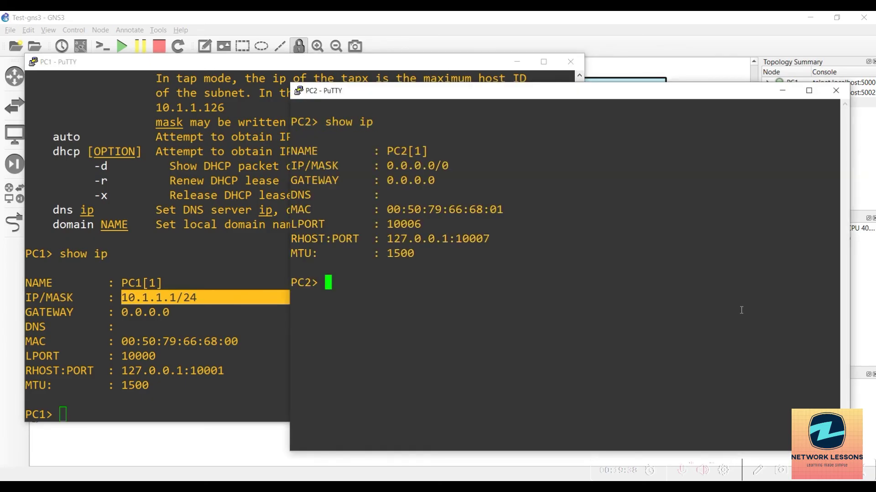
pyautogui.write('ip 10.1.1.2/24')
pyautogui.press('Return')
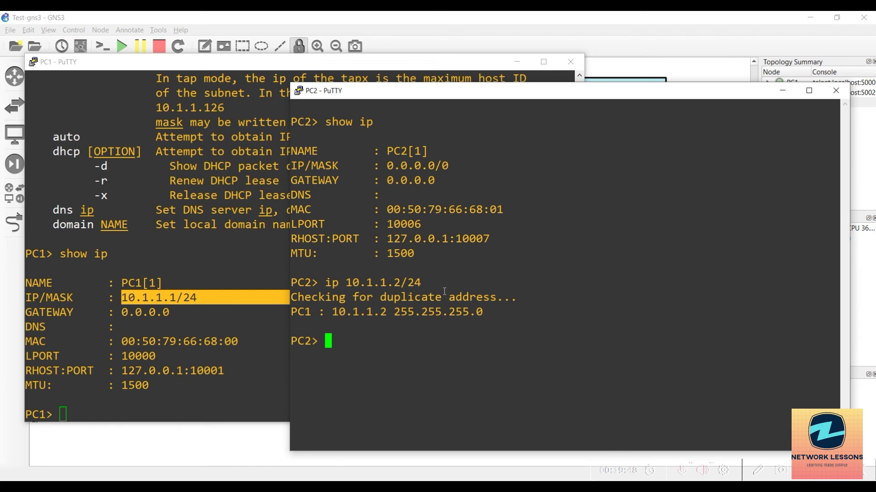
pyautogui.press('Up')
pyautogui.write('10.1.1.100')
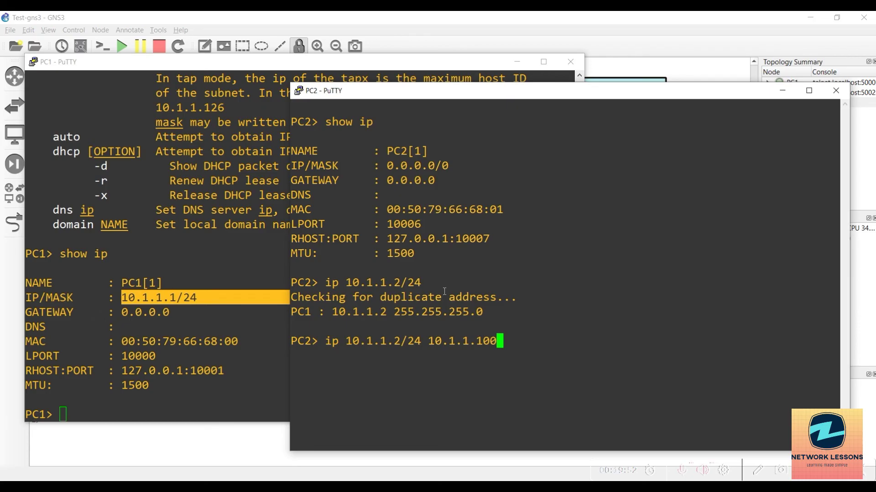
pyautogui.press('Return')
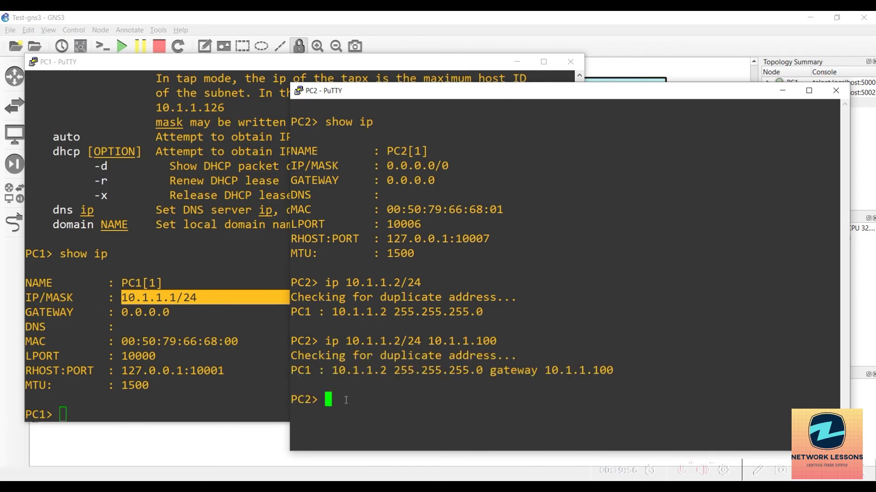
# Ping PC1 at 10.1.1.1 from PC2, then return to the GNS3 topology
pyautogui.write('10.1.1.1')
pyautogui.press('Left')
pyautogui.press('Left')
pyautogui.press('Left')
pyautogui.press('Left')
pyautogui.press('Left')
pyautogui.press('Left')
pyautogui.press('Left')
pyautogui.press('Left')
pyautogui.write('ping')
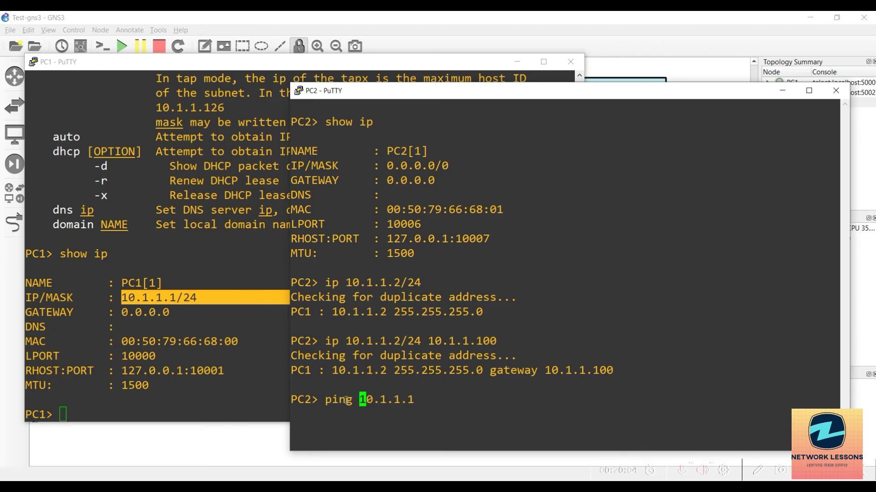
pyautogui.press('Return')
pyautogui.hotkey('alt', 'Tab')
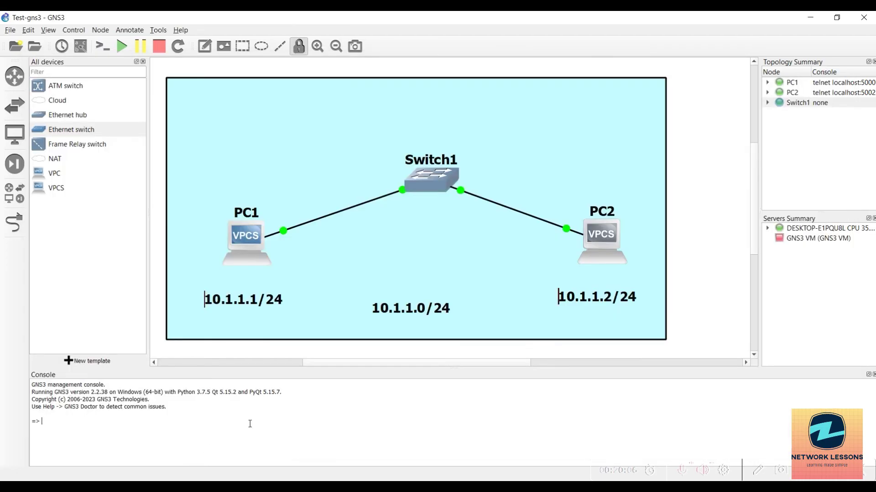